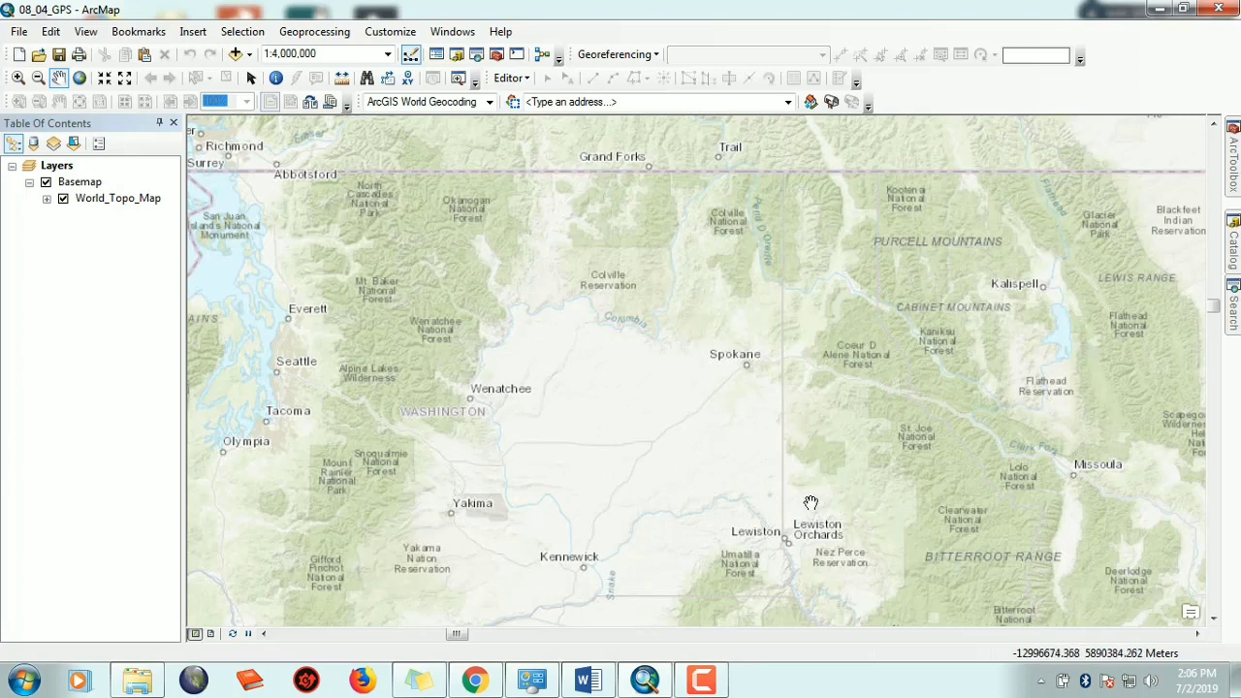
# Step: Keep the Catalog docked open beside the map and expand the Chapter_08 folder
pyautogui.click(1233, 247)
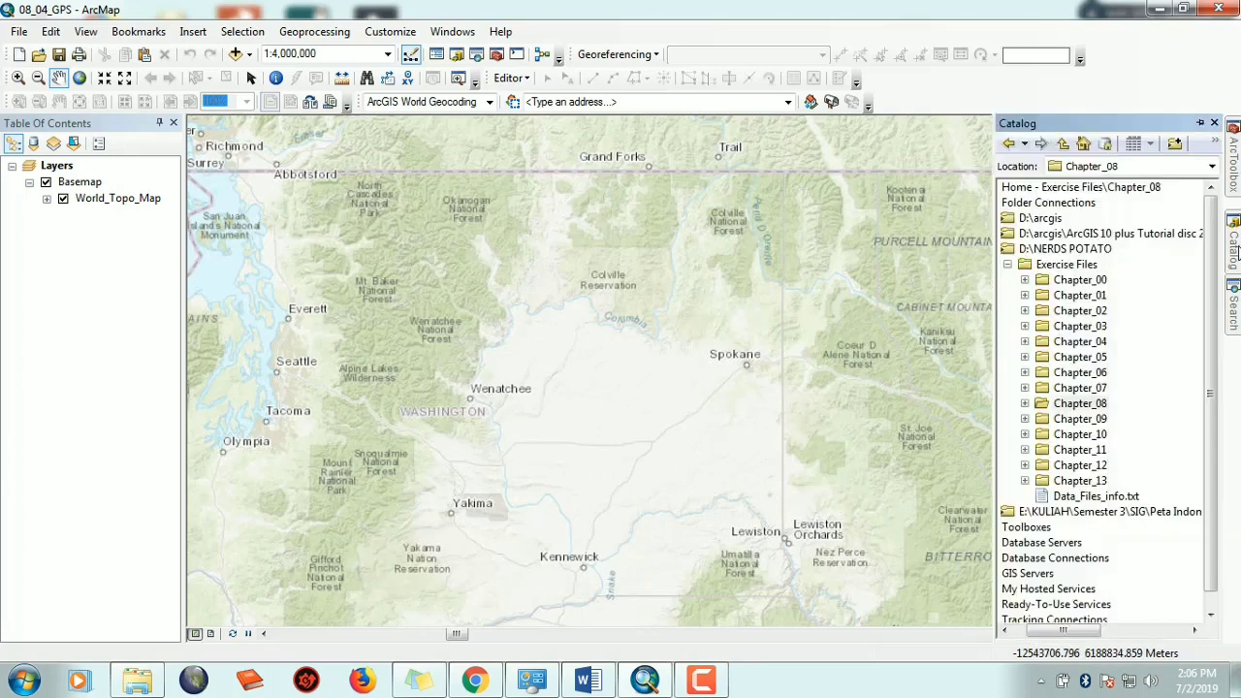
pyautogui.click(1199, 124)
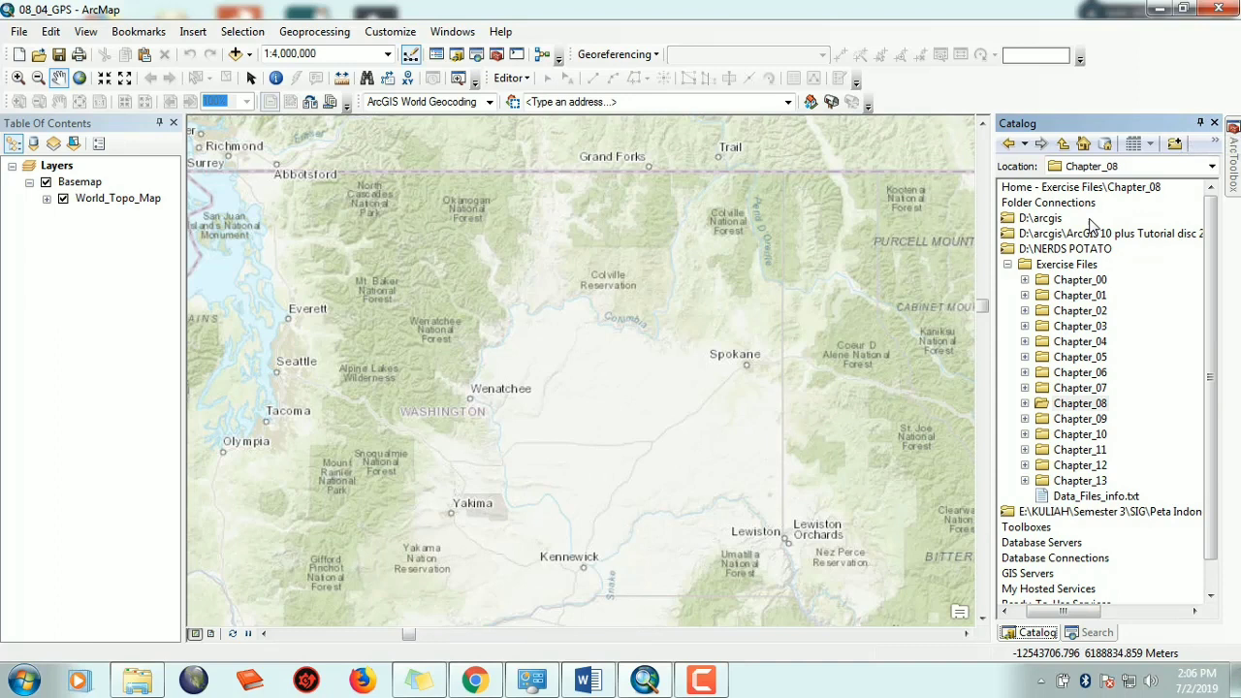
pyautogui.click(1026, 405)
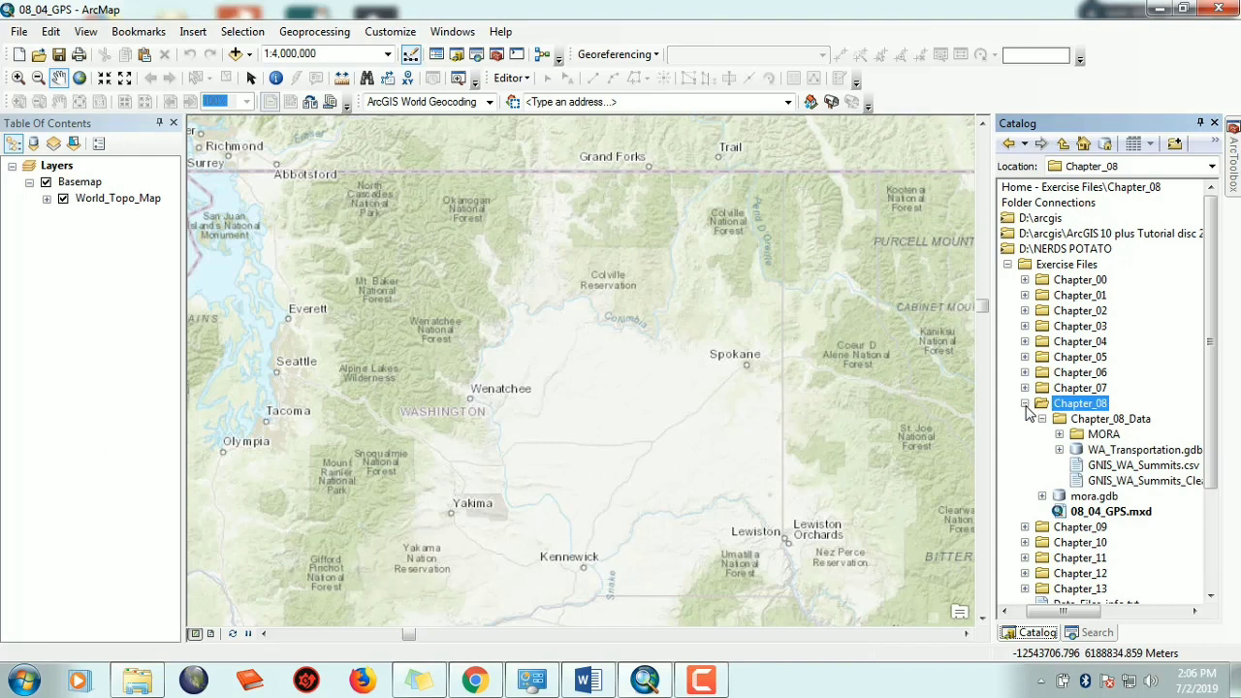
# Step: Create a file geodatabase named mount_rainierhikers in the Chapter_08_Data folder and make it the default geodatabase
pyautogui.rightClick(1076, 424)
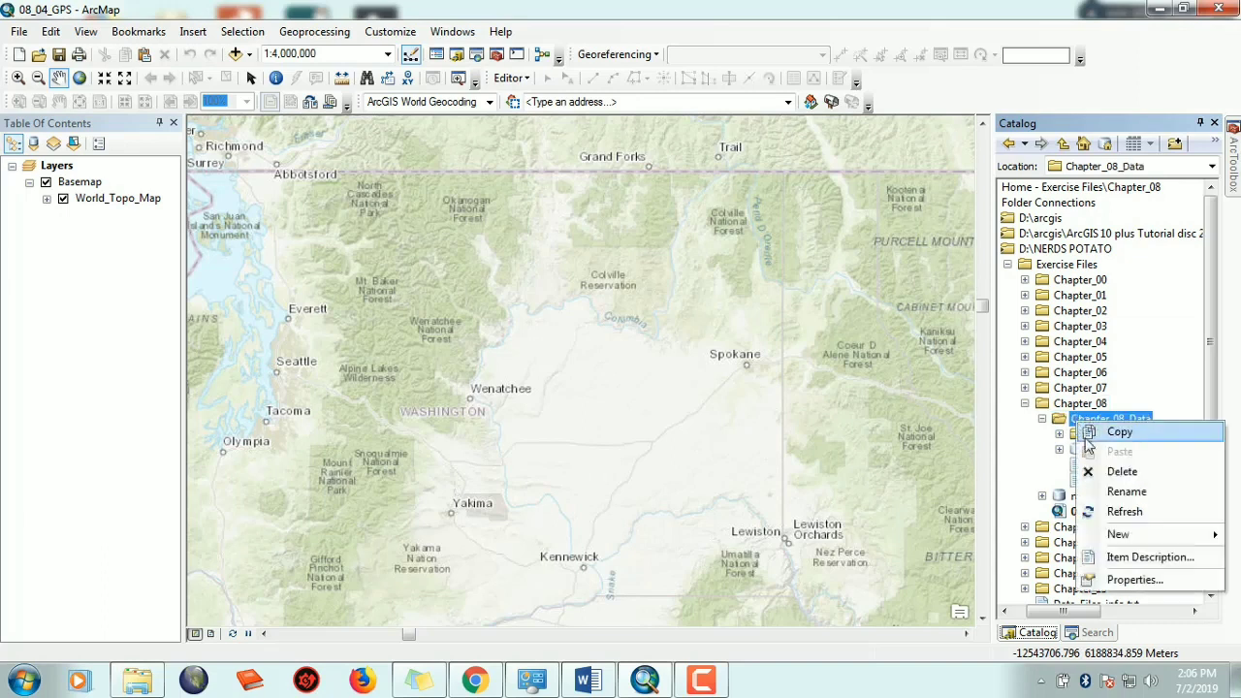
pyautogui.moveTo(1114, 534)
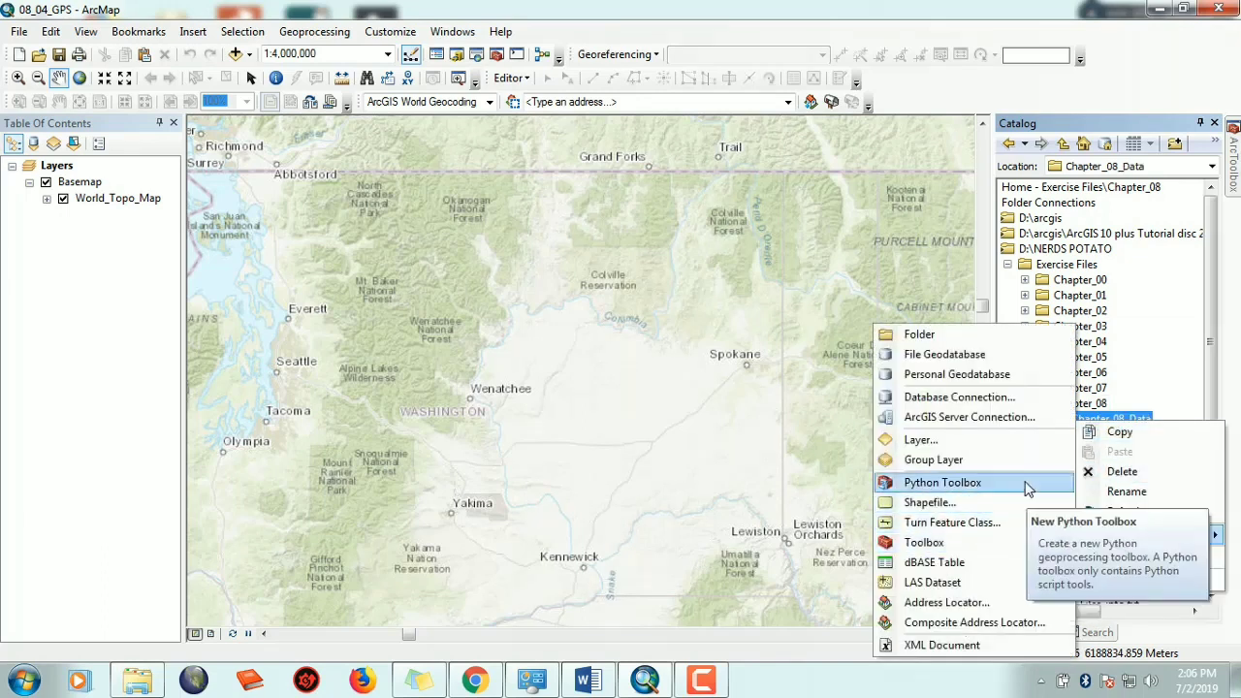
pyautogui.click(983, 359)
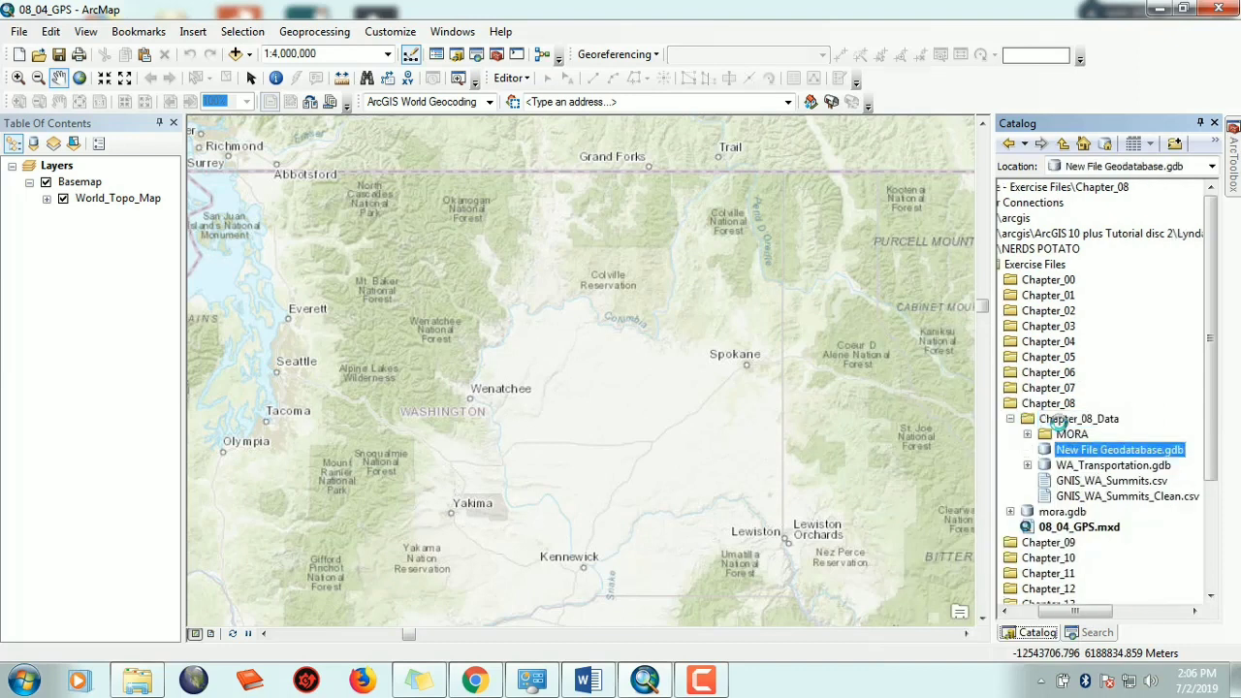
pyautogui.write('mount_rainierhikers')
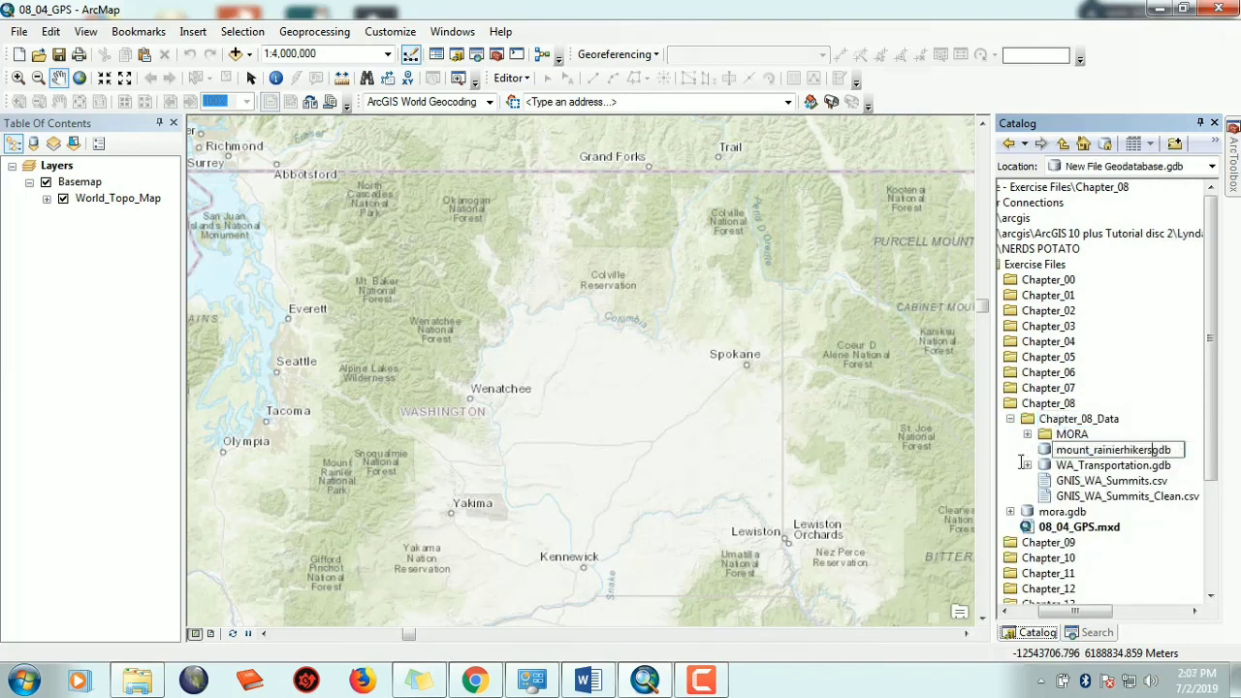
pyautogui.write('.')
pyautogui.rightClick(1066, 449)
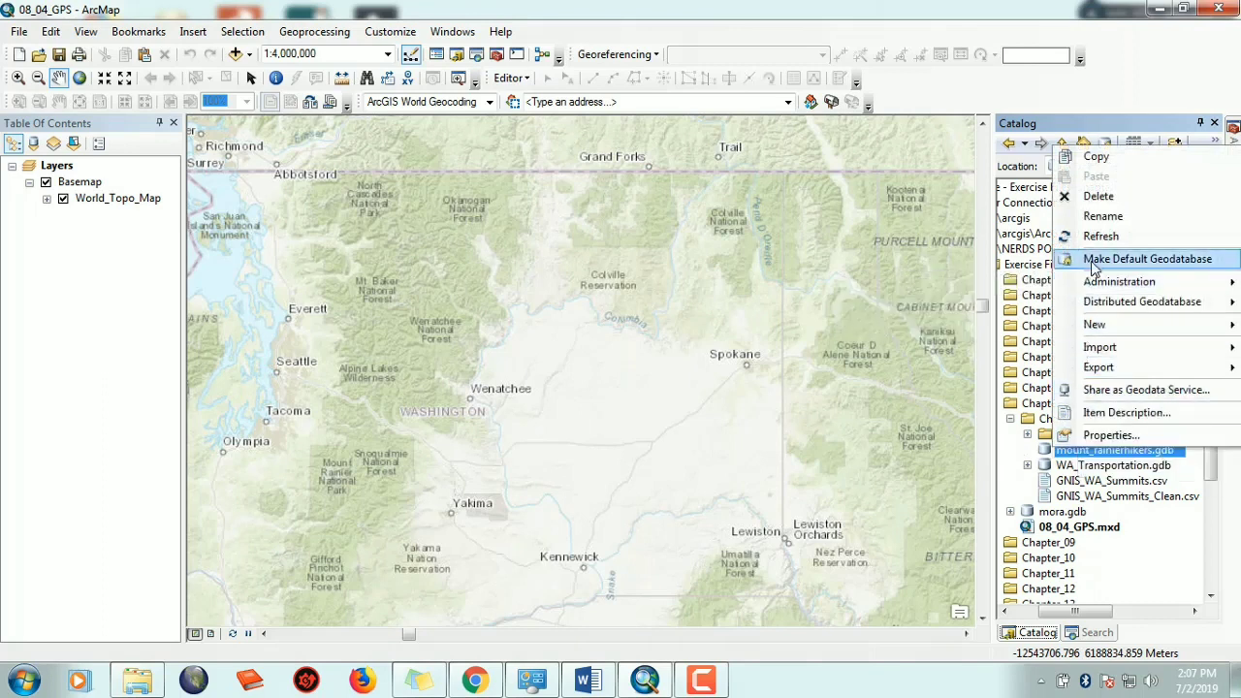
pyautogui.click(1094, 262)
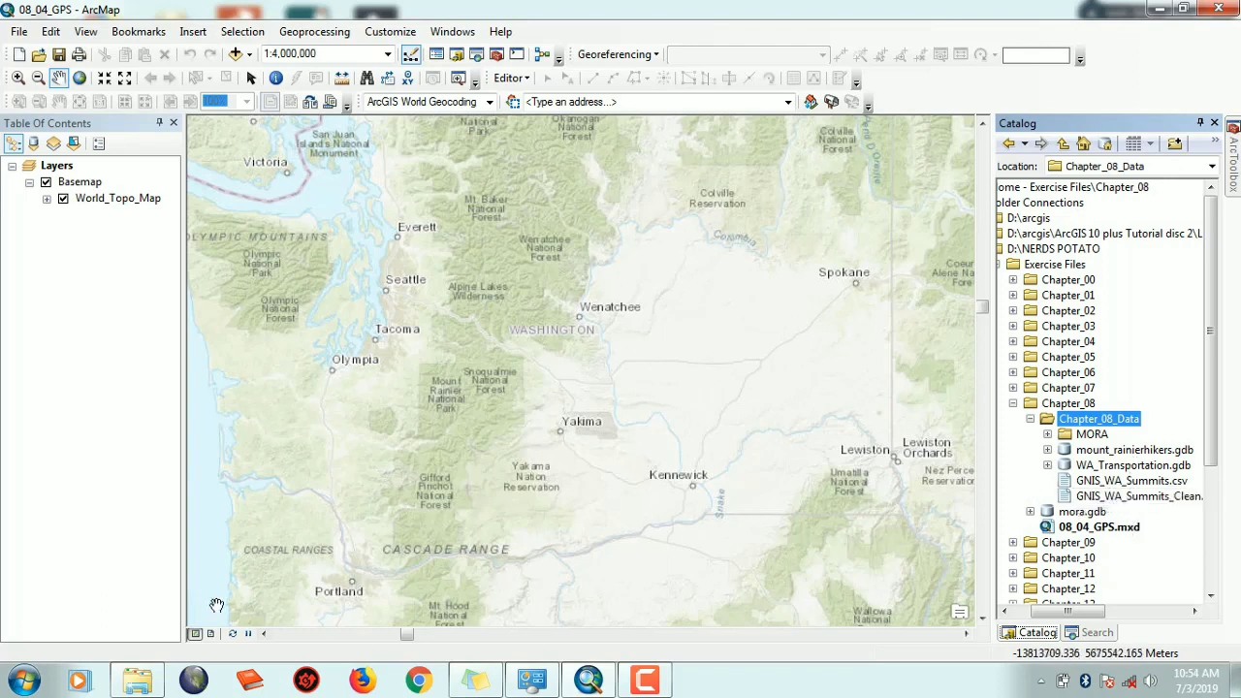
# Step: Switch to Windows Explorer and open the folder Exercise Files\Chapter_08\Chapter_08_Data
pyautogui.click(145, 684)
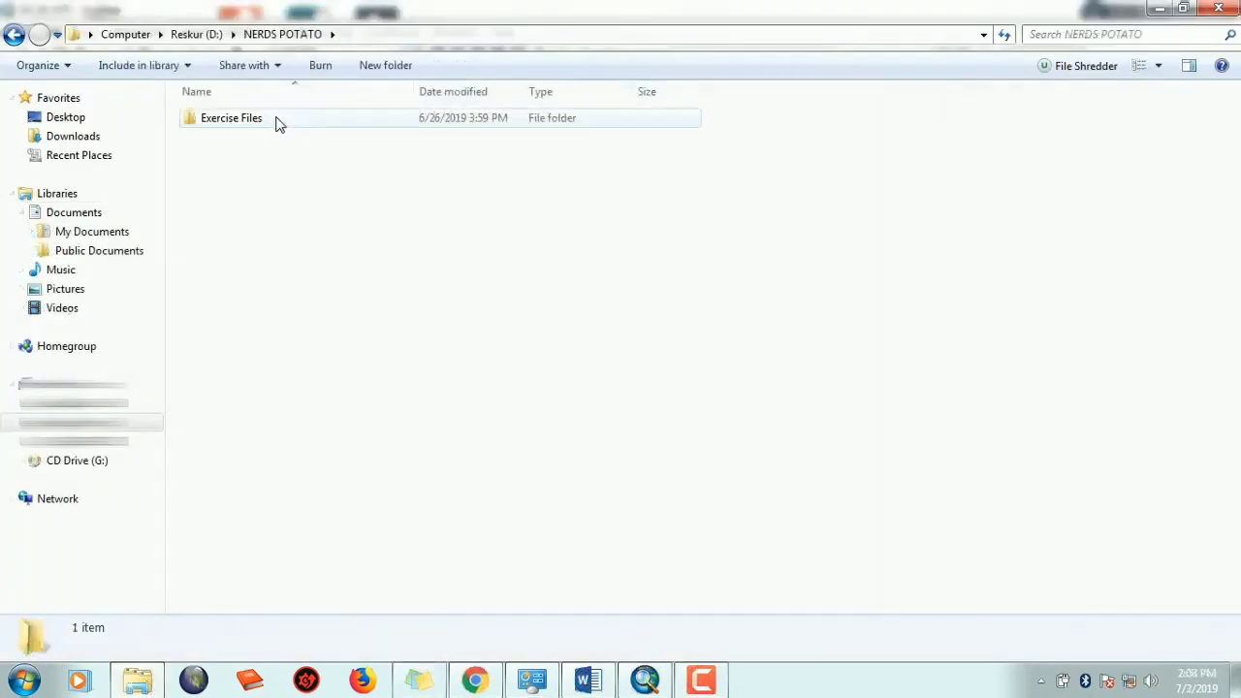
pyautogui.doubleClick(275, 122)
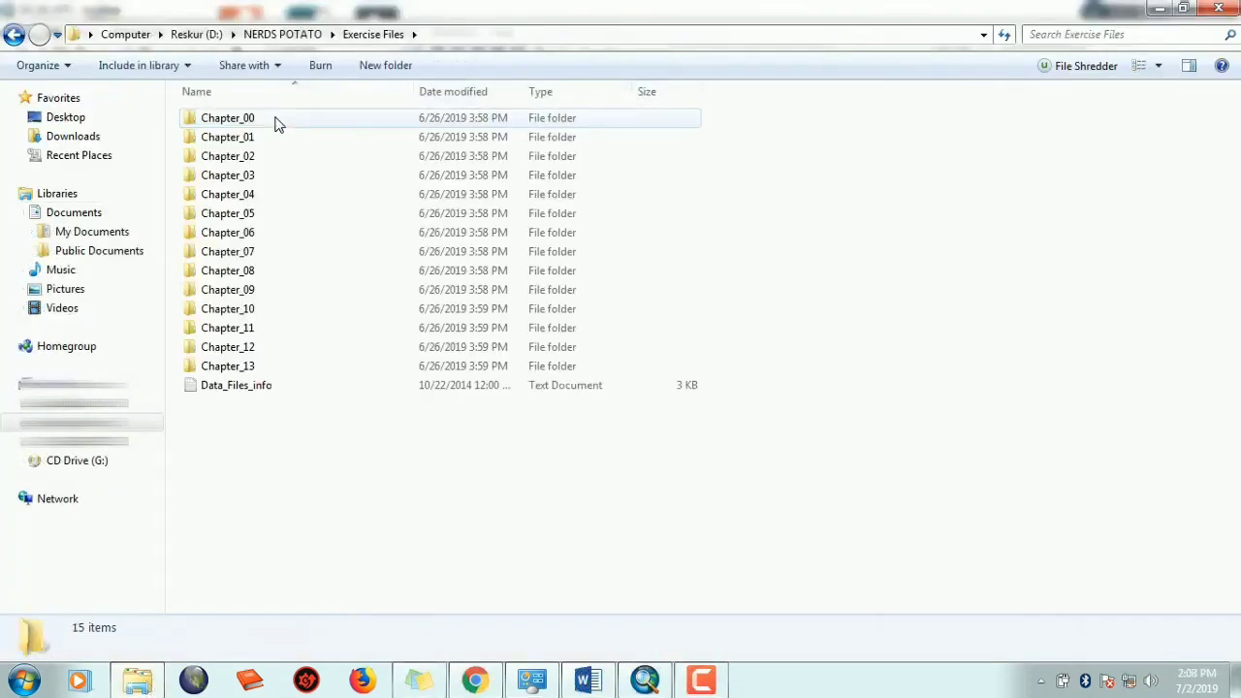
pyautogui.doubleClick(269, 276)
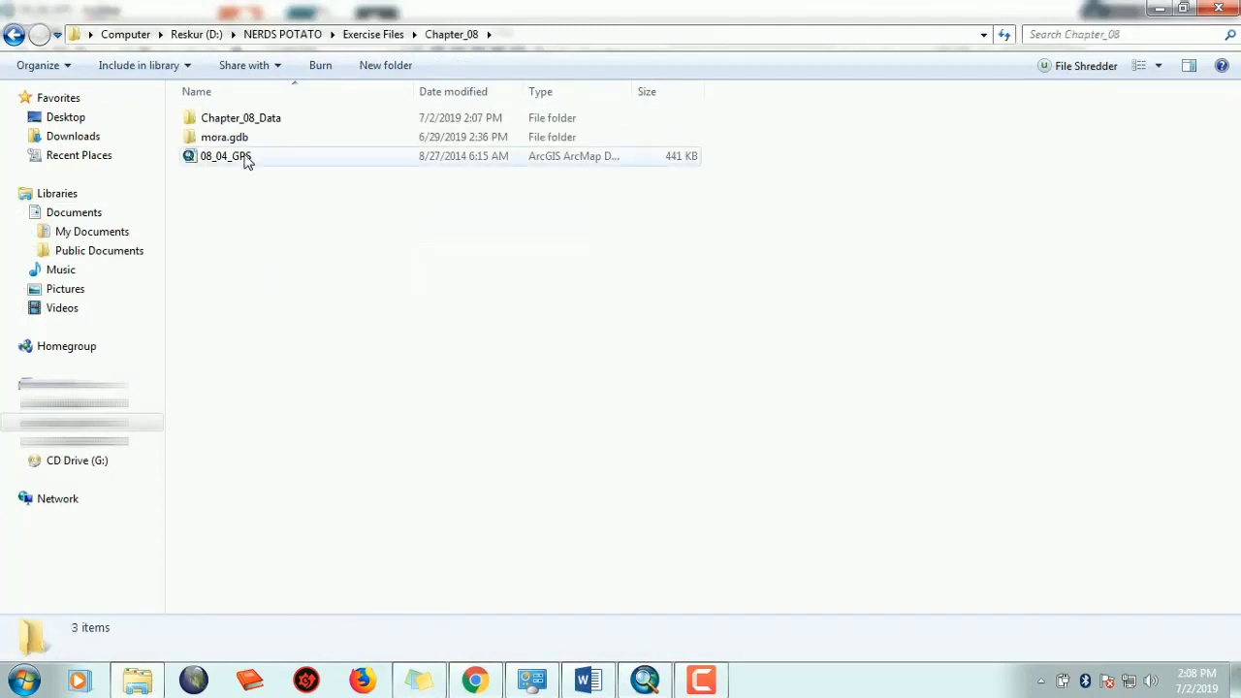
pyautogui.doubleClick(256, 119)
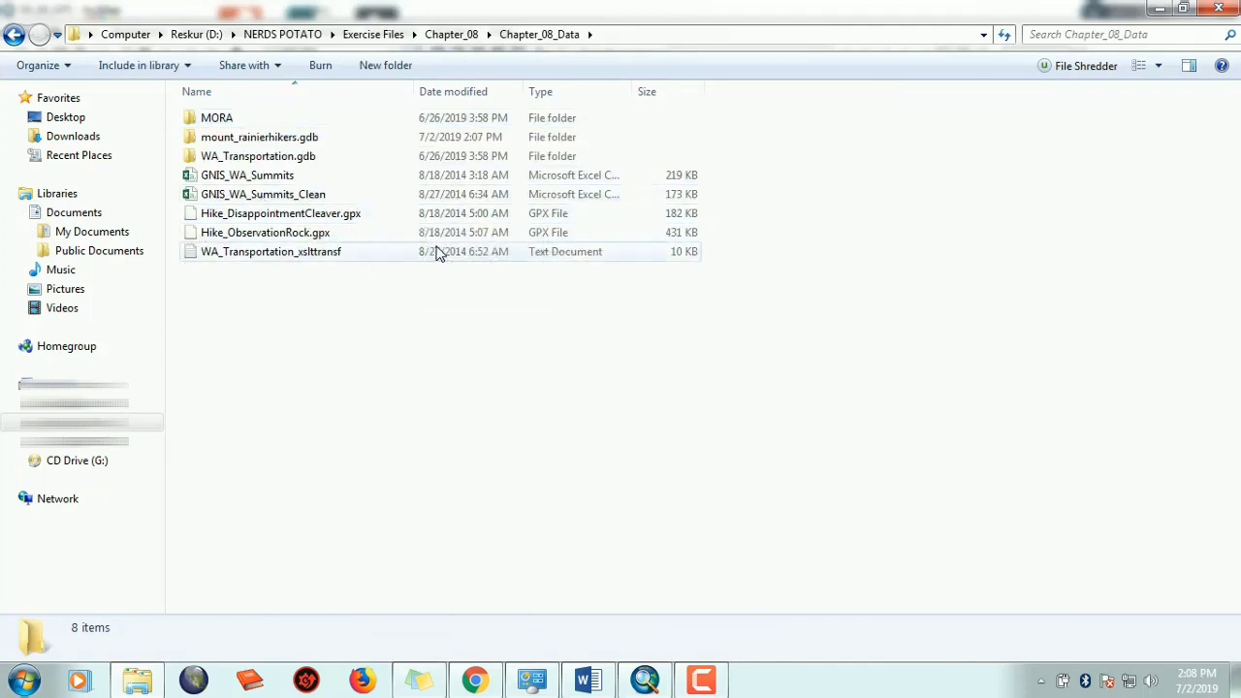
# Step: Open Hike_DisappointmentCleaver.gpx with Notepad
pyautogui.click(304, 216)
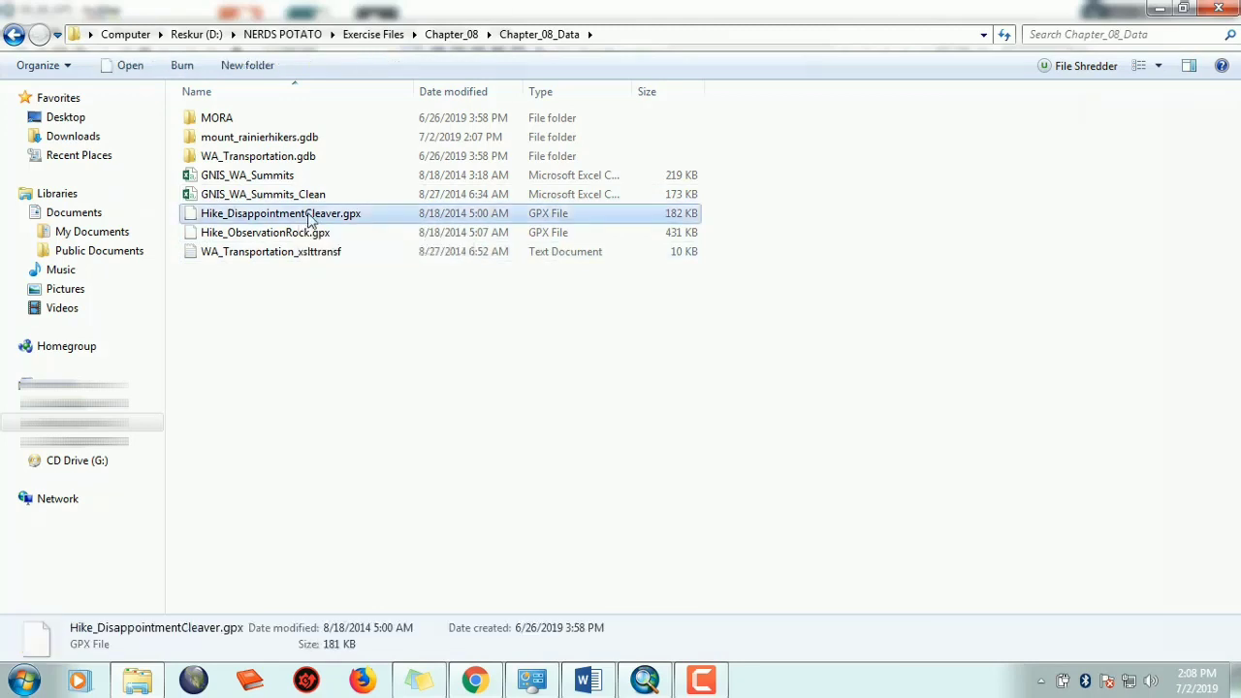
pyautogui.rightClick(310, 221)
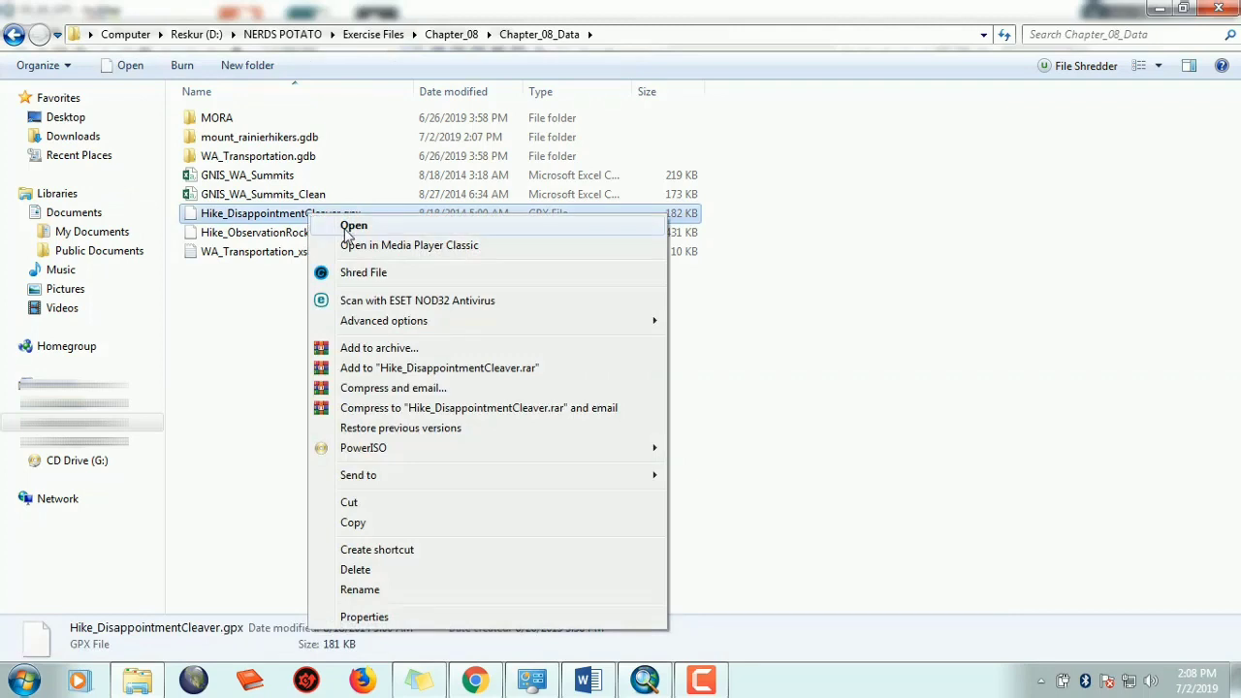
pyautogui.click(349, 226)
pyautogui.click(666, 279)
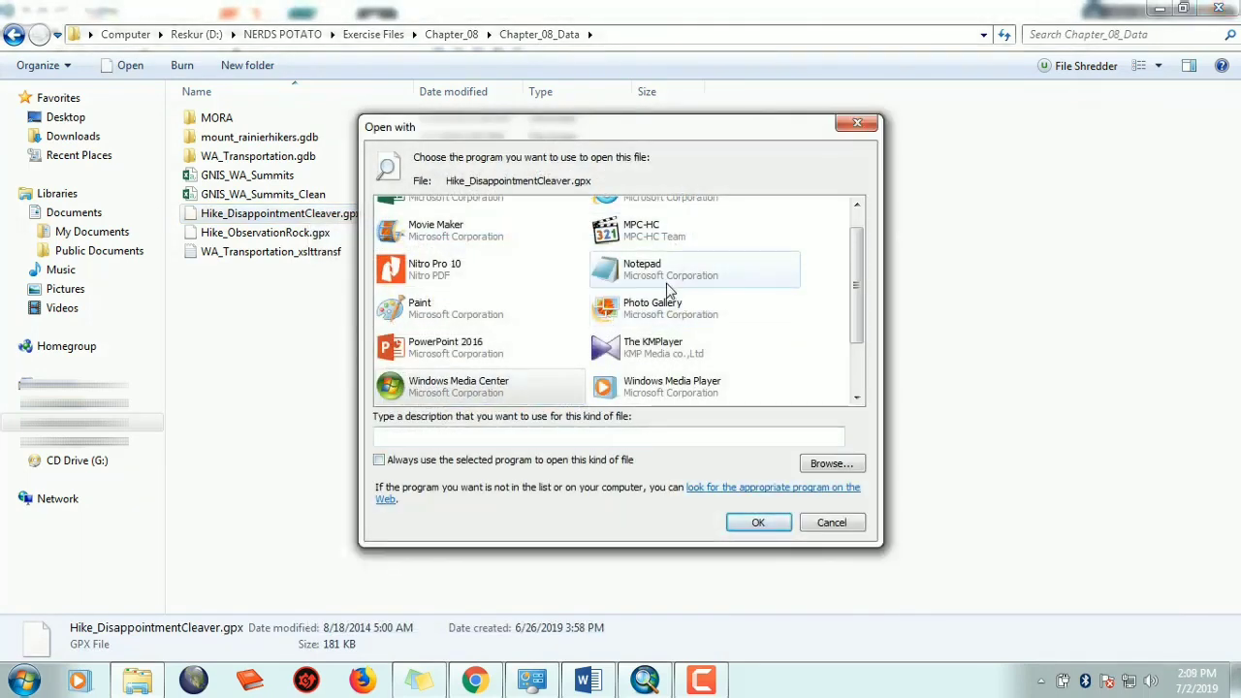
pyautogui.click(761, 523)
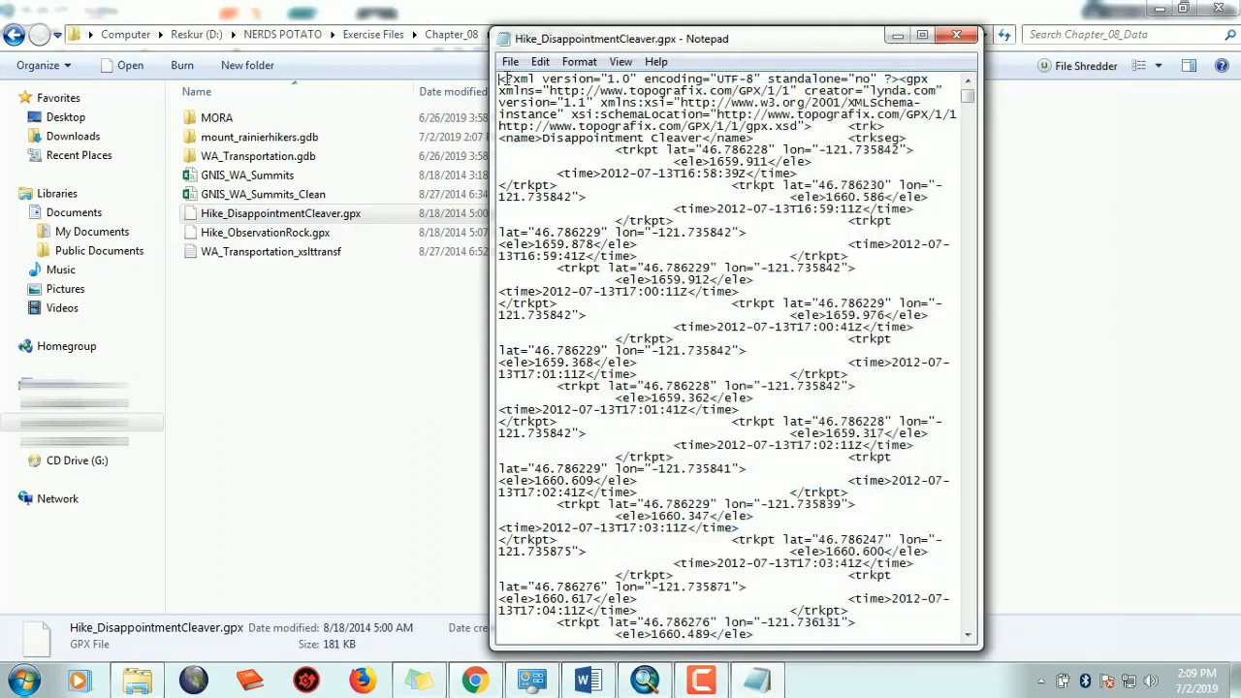
# Step: Examine the XML declaration and a time tag in the GPX text, close the file, and highlight both GPX files in the folder
pyautogui.moveTo(499, 80); pyautogui.dragTo(601, 81)
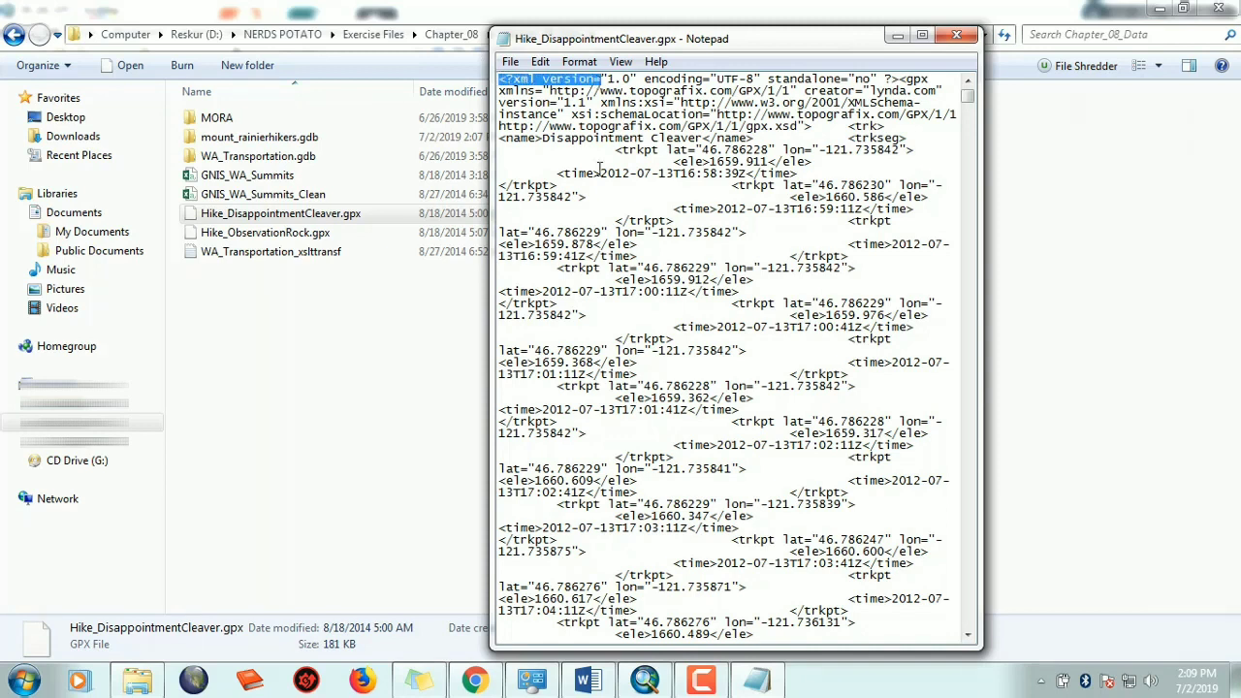
pyautogui.moveTo(558, 174); pyautogui.dragTo(631, 175)
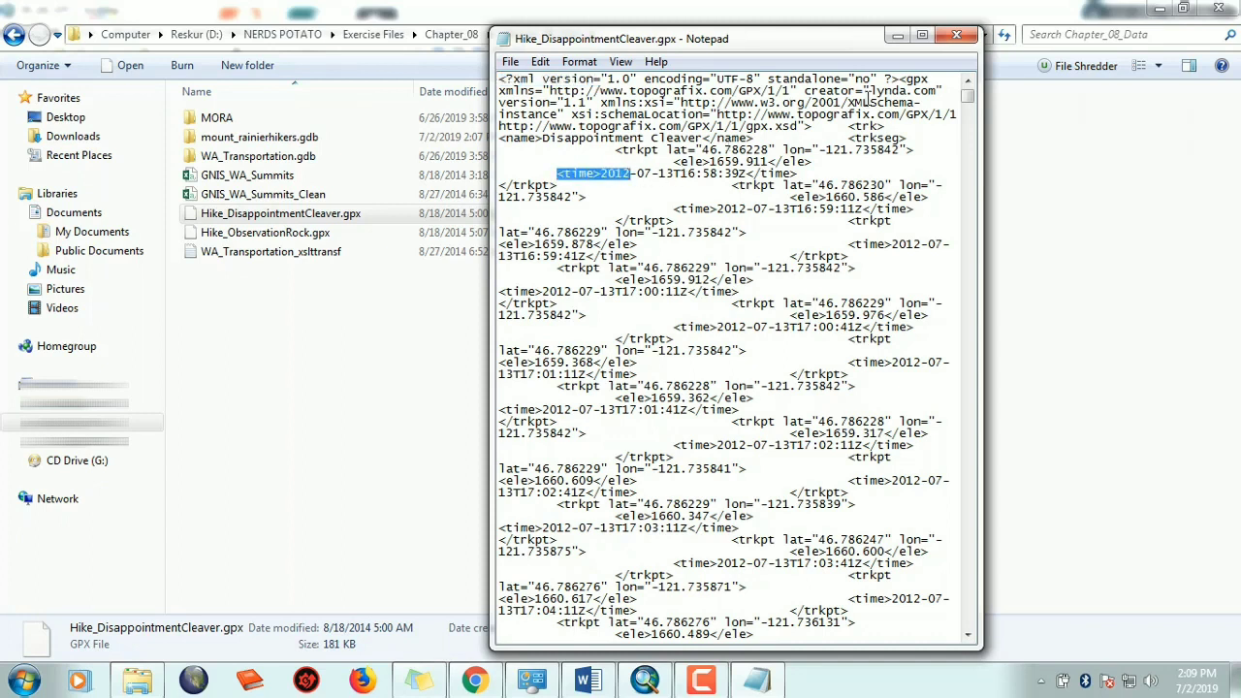
pyautogui.click(956, 36)
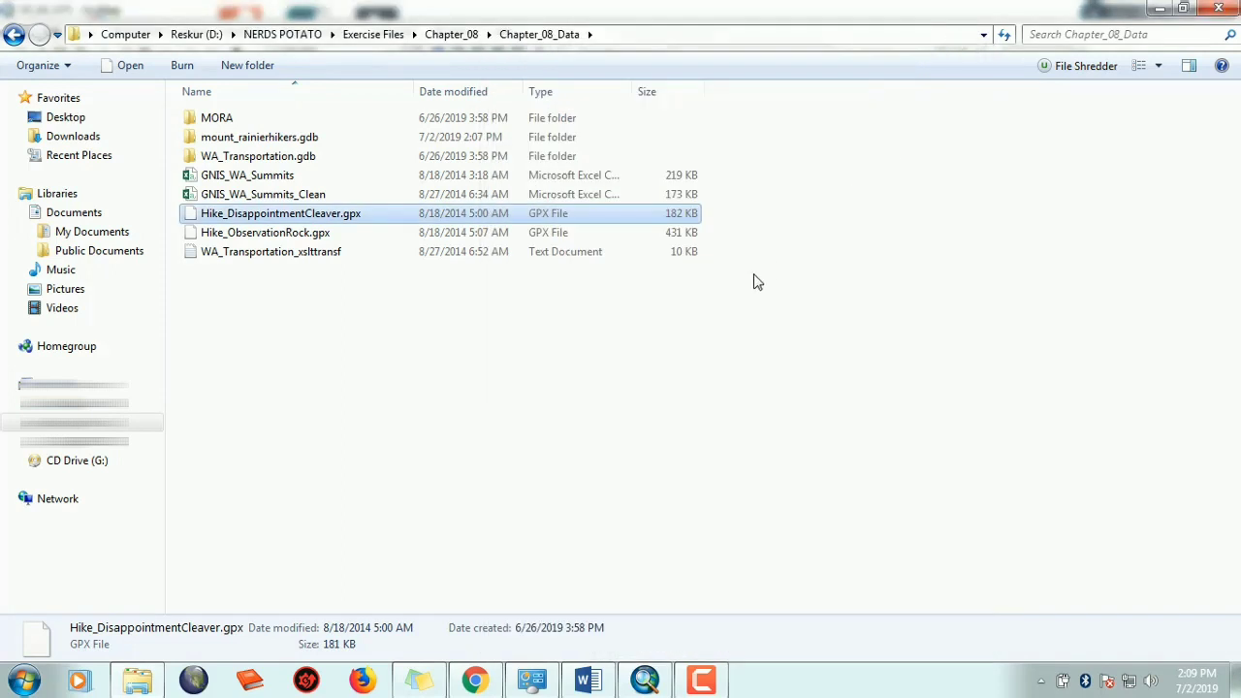
pyautogui.keyDown('ctrl'); pyautogui.click(378, 233); pyautogui.keyUp('ctrl')
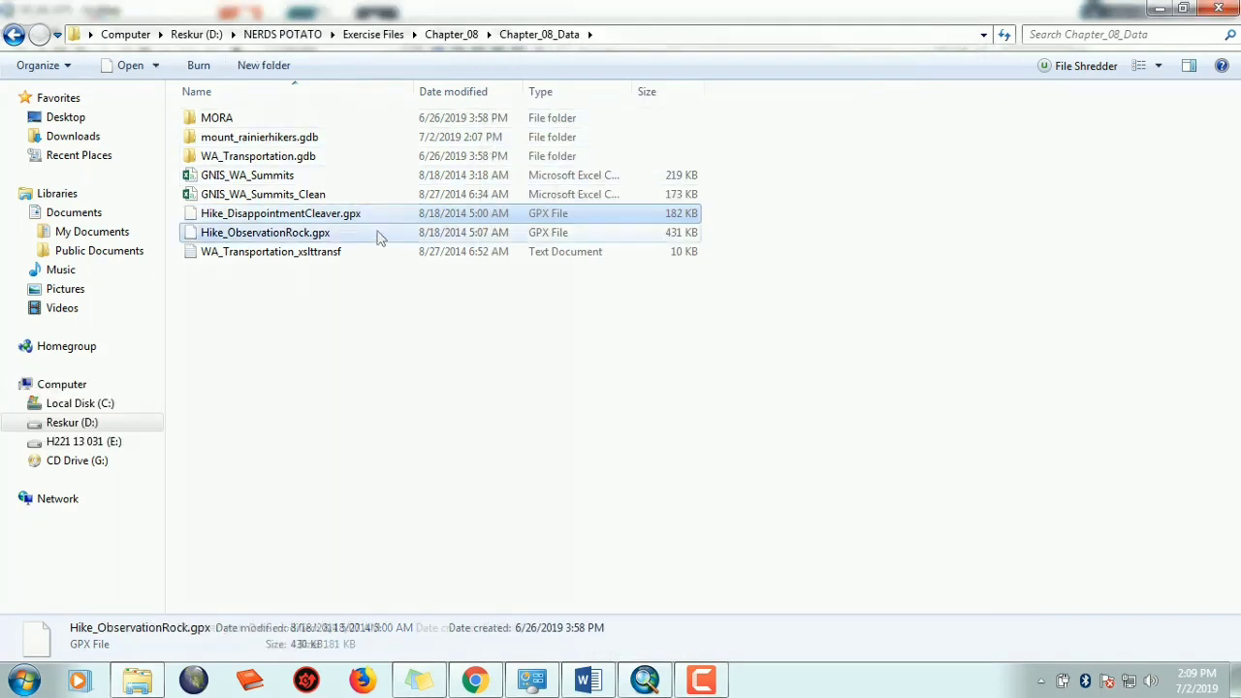
# Step: Switch to ArcMap and add a Catalog file type with the extension gpx and the description "GPX Exchane", applying the options
pyautogui.click(642, 678)
pyautogui.click(1214, 143)
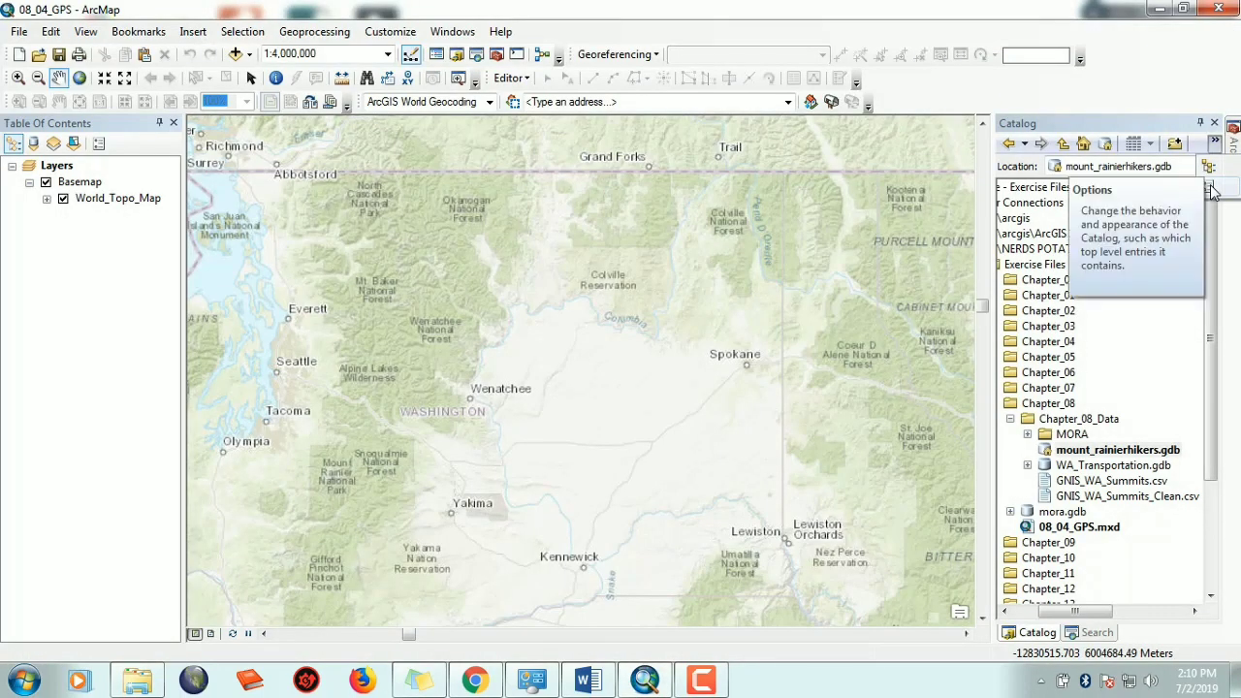
pyautogui.click(1211, 189)
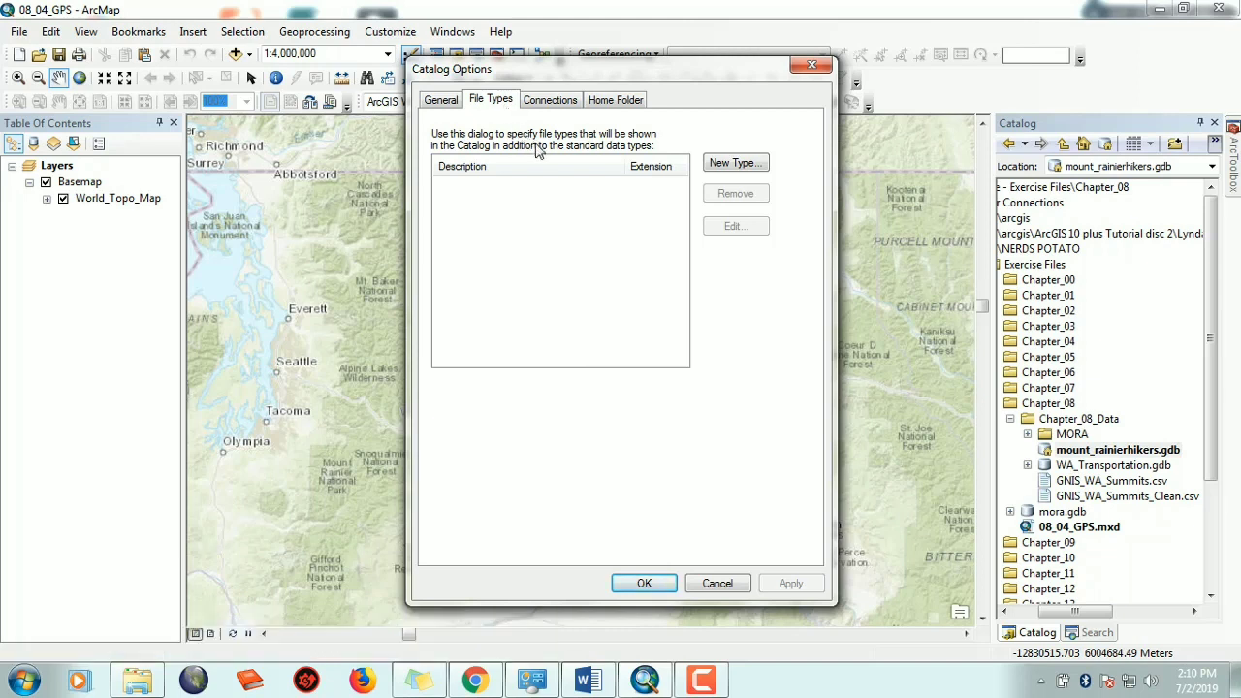
pyautogui.click(722, 169)
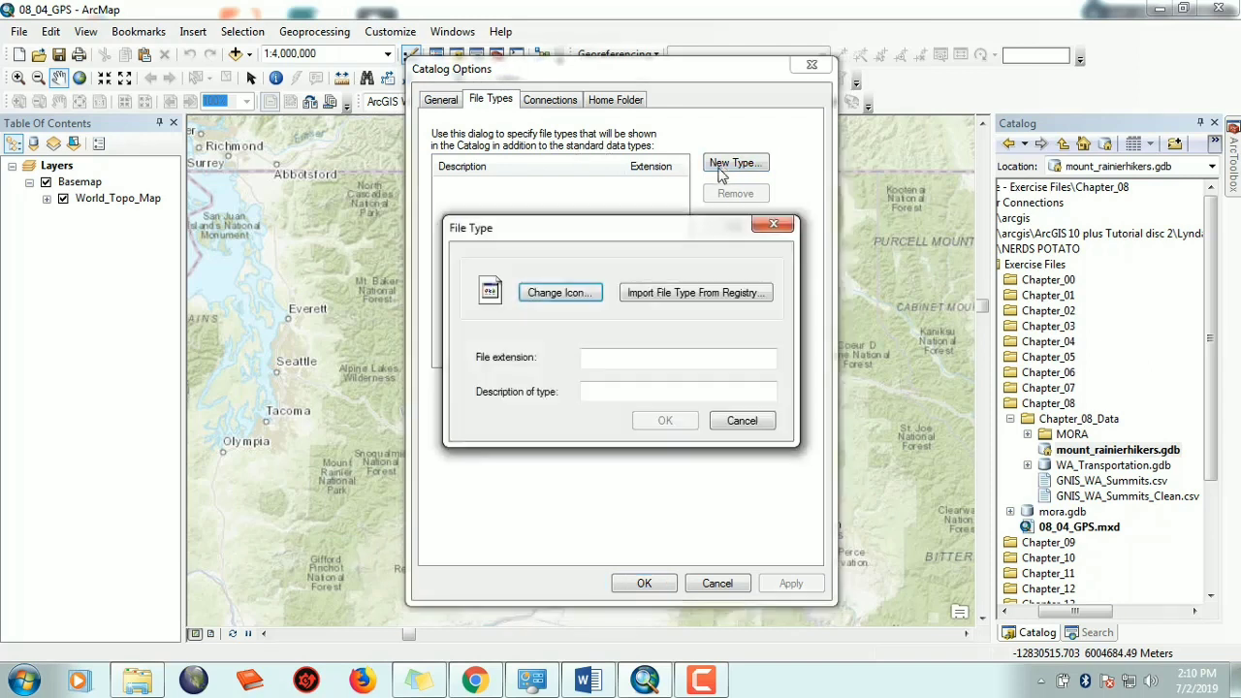
pyautogui.click(649, 355)
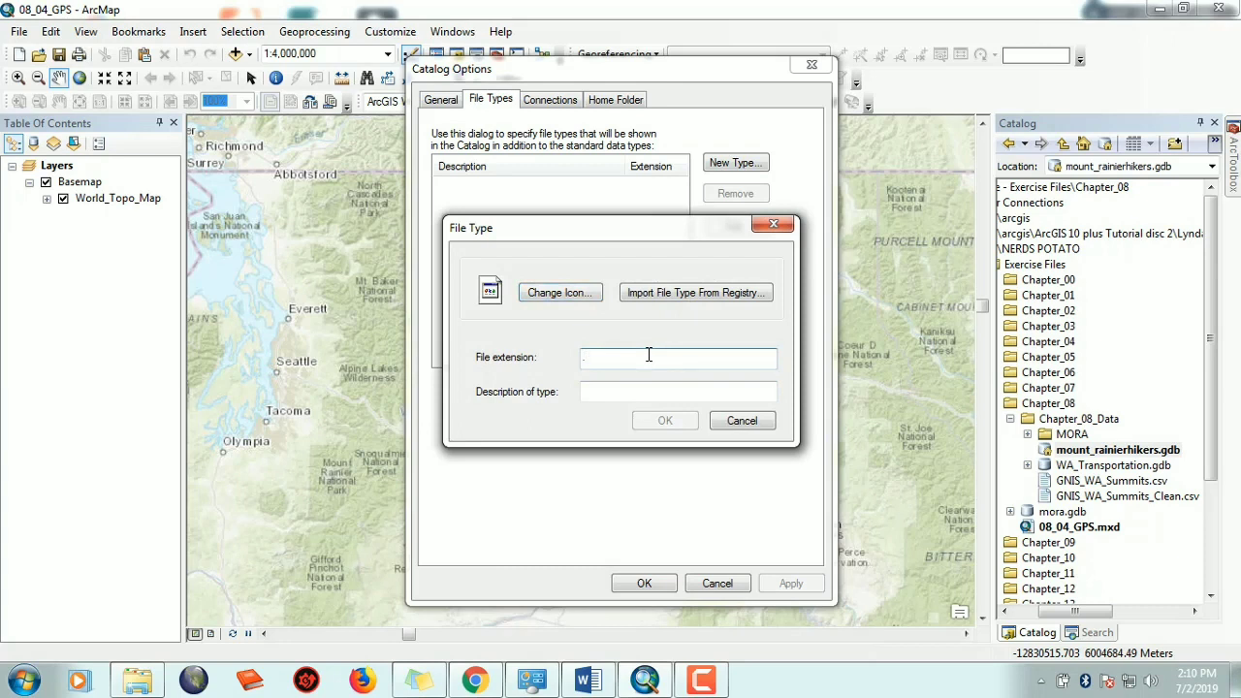
pyautogui.write('.gpx')
pyautogui.click(646, 390)
pyautogui.write('GPX Exchang')
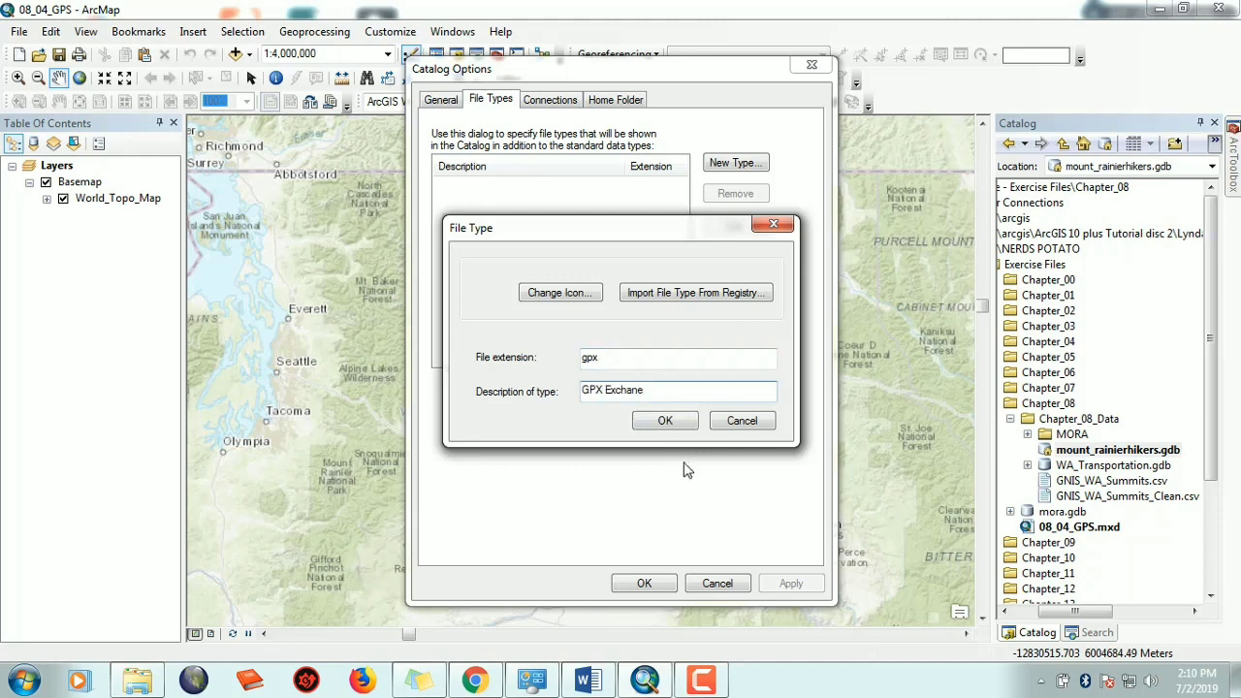
pyautogui.click(667, 421)
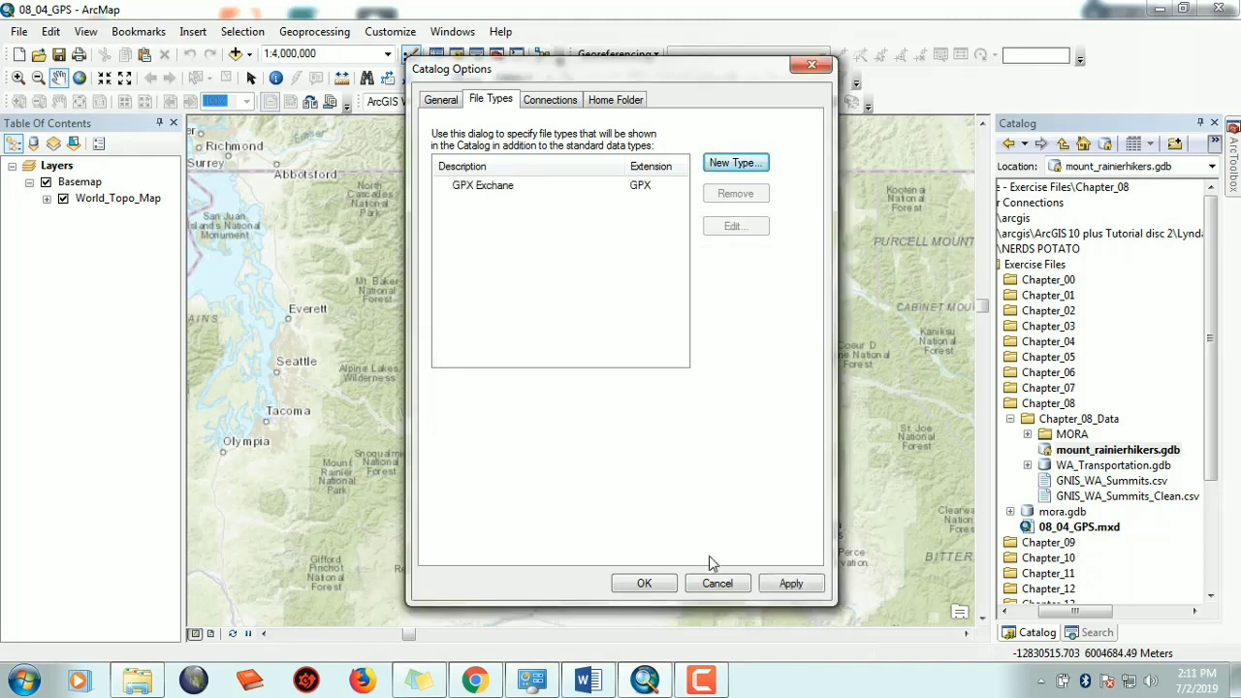
pyautogui.click(790, 584)
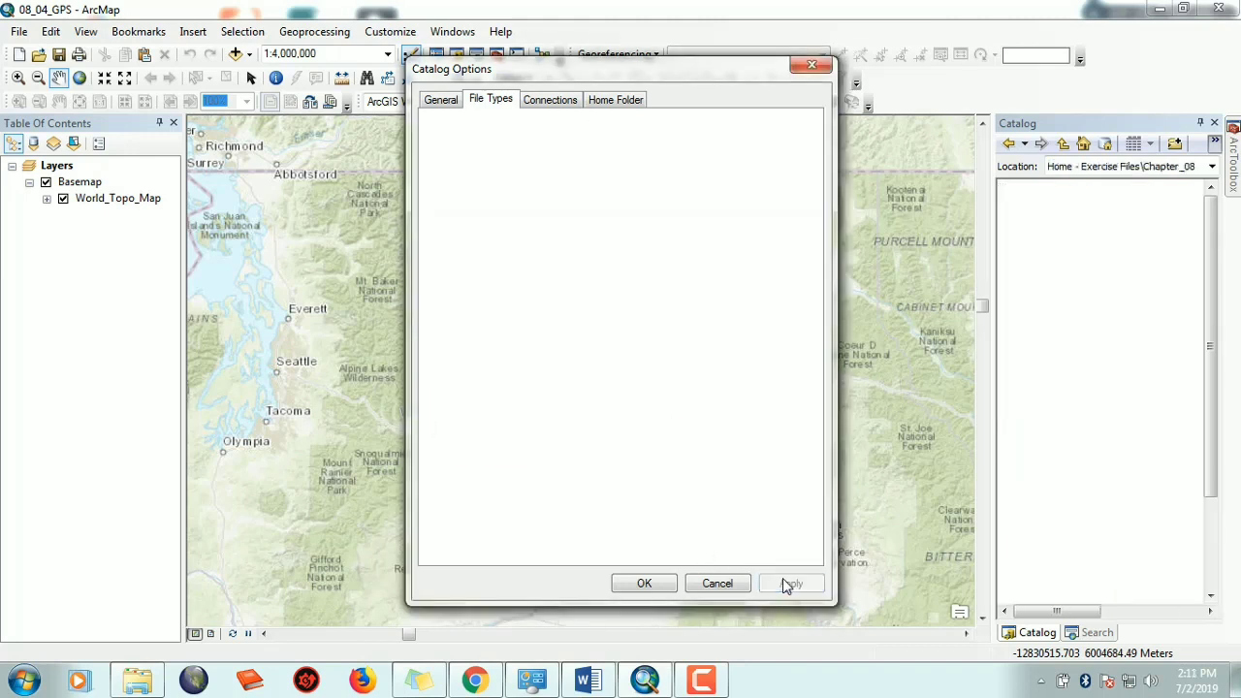
pyautogui.click(643, 583)
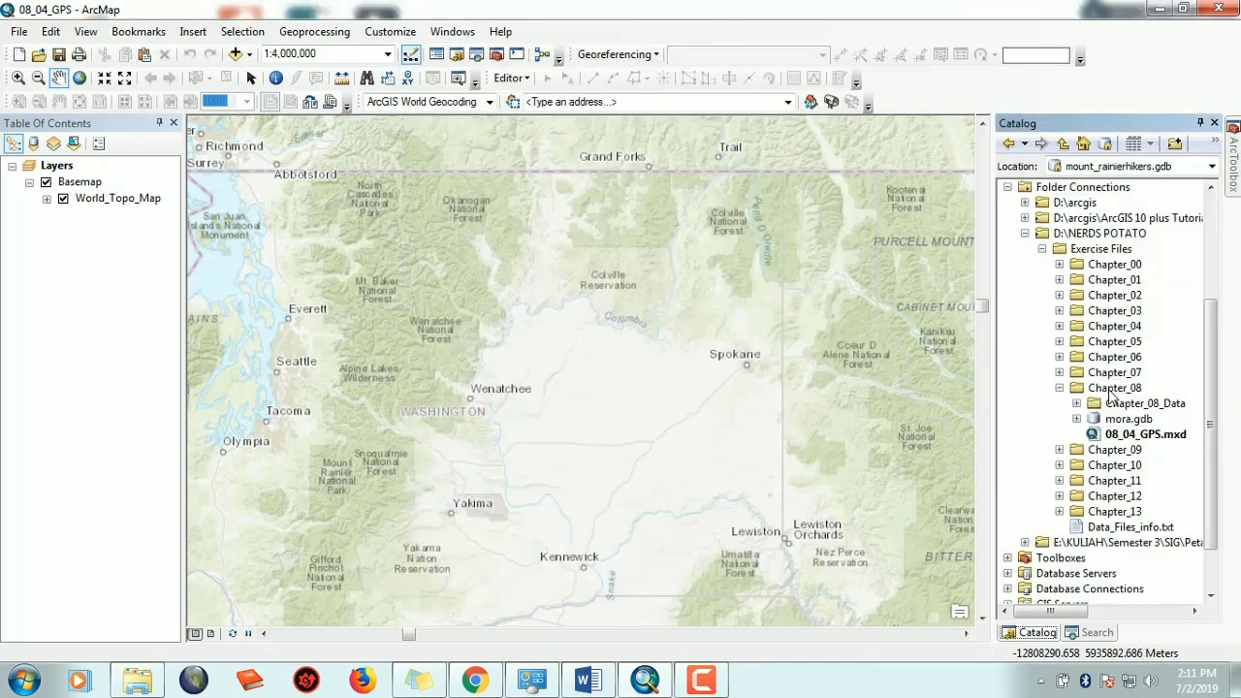
# Step: Refresh the Chapter_08 folder in the Catalog and expand Chapter_08_Data to list its GPX files
pyautogui.click(1113, 388)
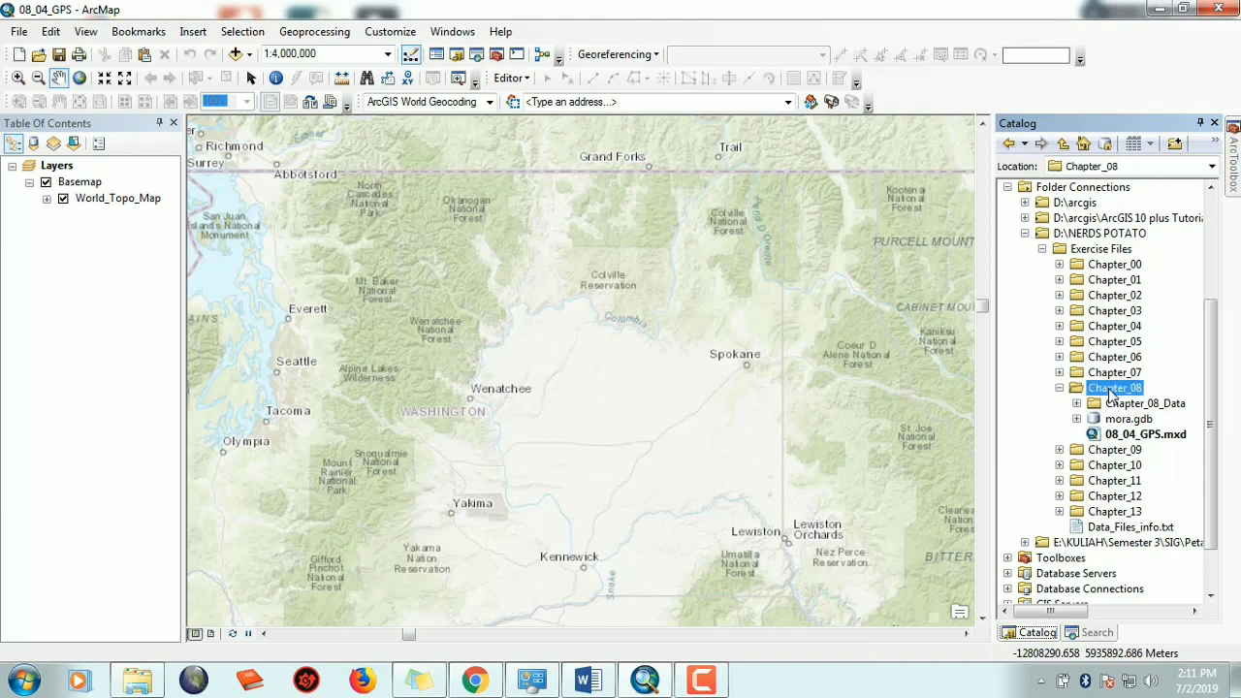
pyautogui.rightClick(1113, 392)
pyautogui.click(1125, 475)
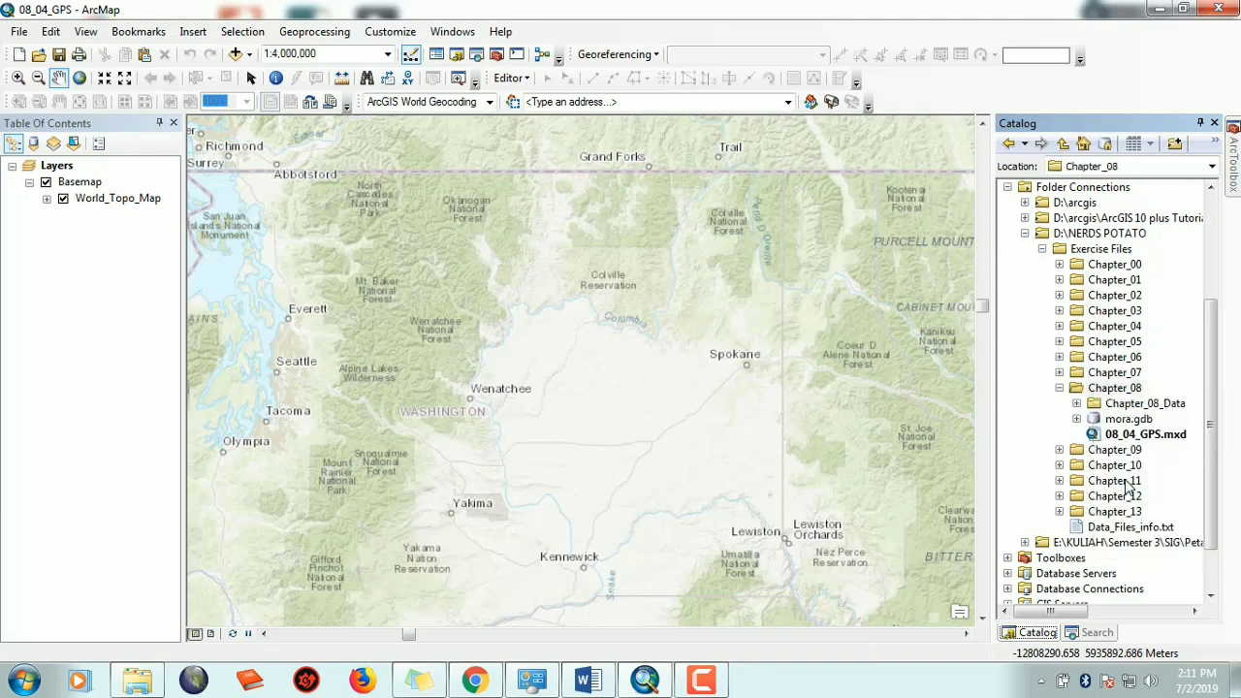
pyautogui.click(1075, 403)
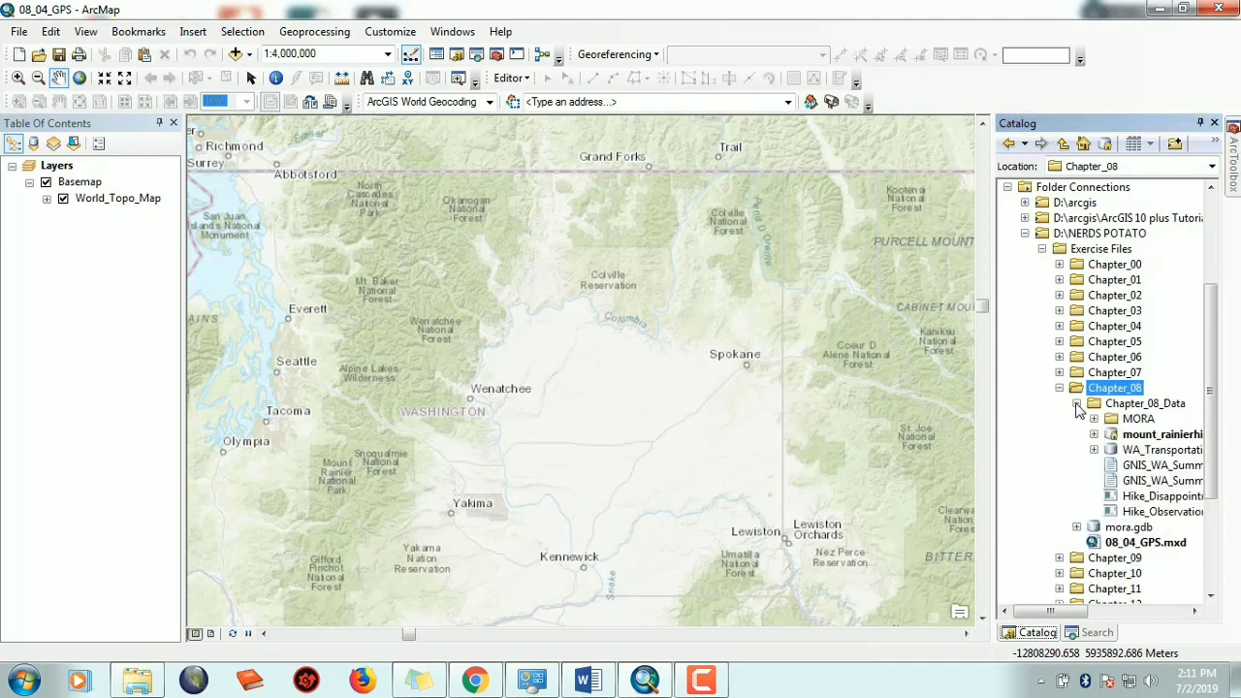
pyautogui.moveTo(1079, 613); pyautogui.dragTo(1123, 613)
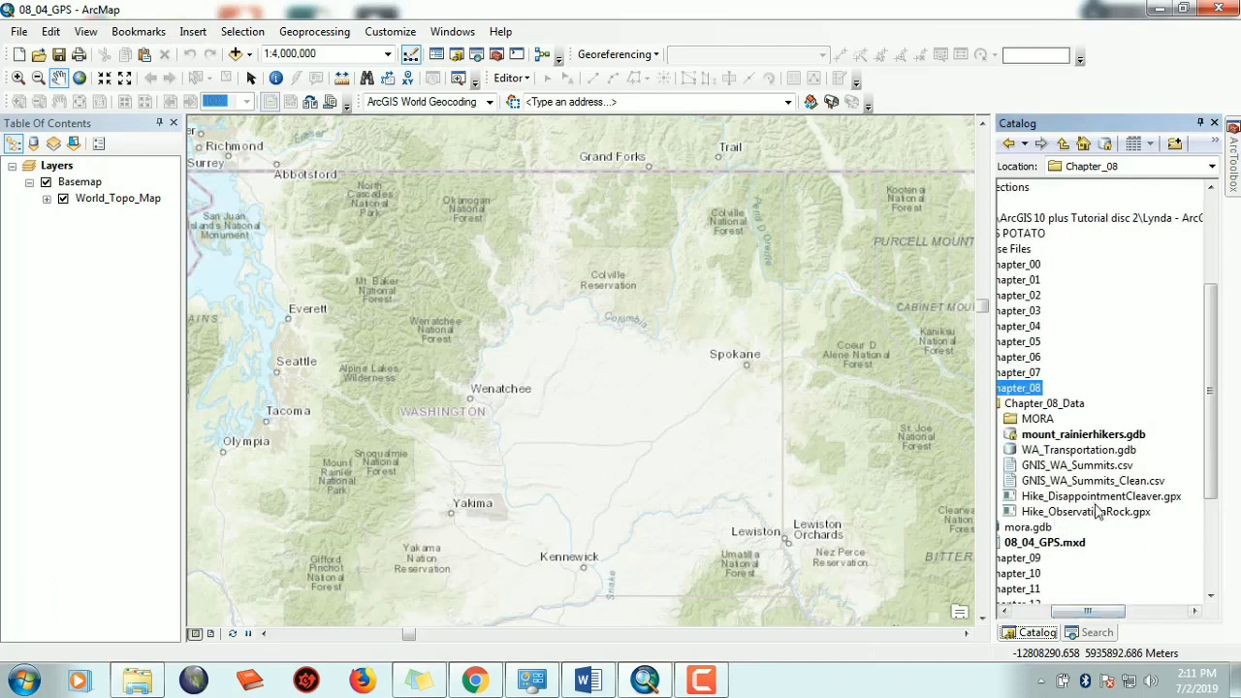
# Step: Try to add Hike_DisappointmentCleaver.gpx from the Catalog directly to the map
pyautogui.click(1105, 497)
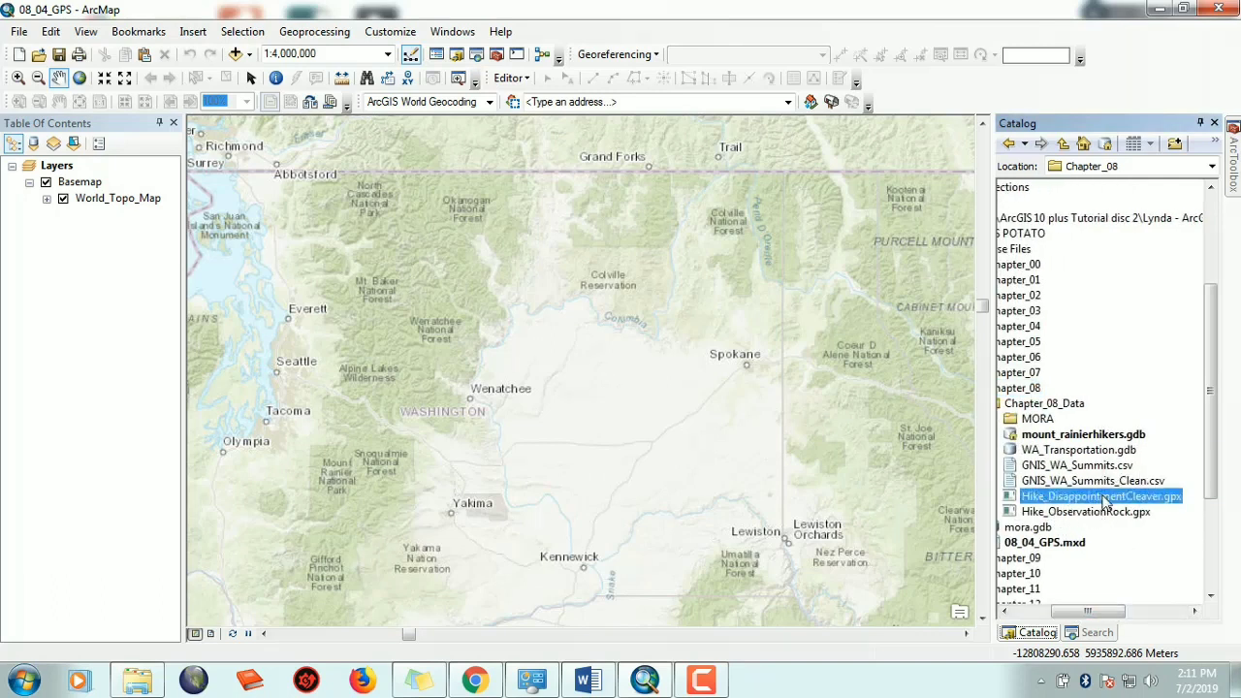
pyautogui.moveTo(1105, 499); pyautogui.dragTo(800, 464)
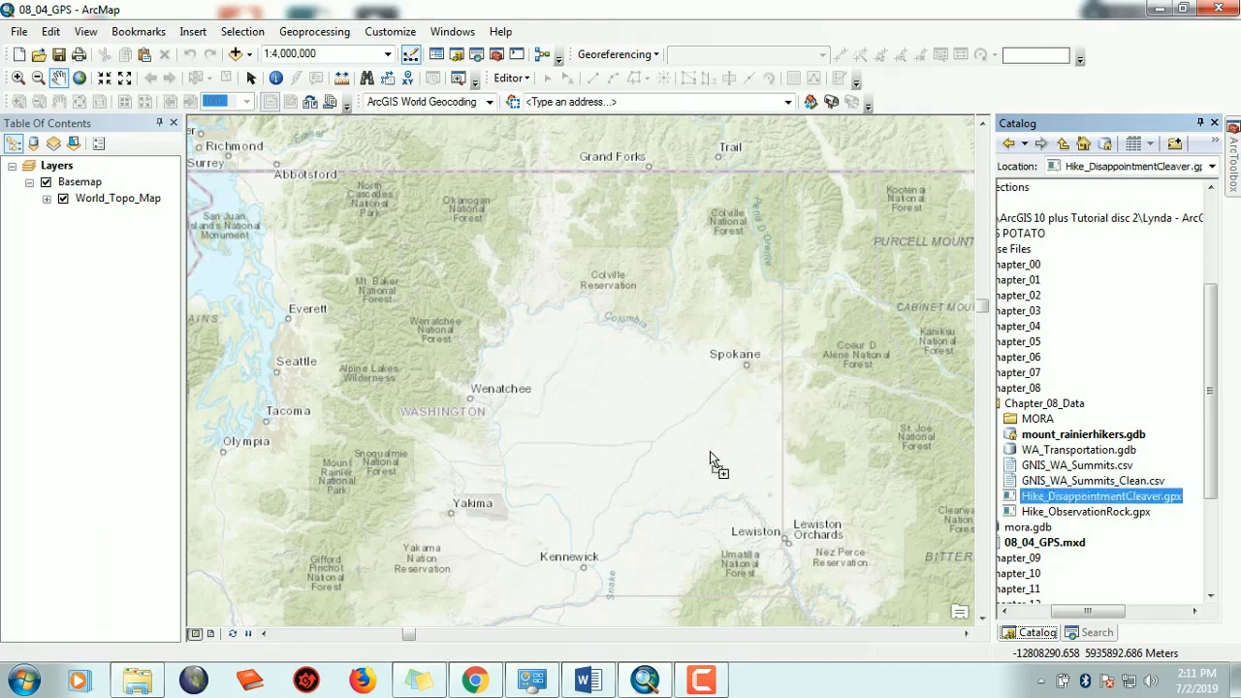
pyautogui.moveTo(710, 451); pyautogui.dragTo(709, 450)
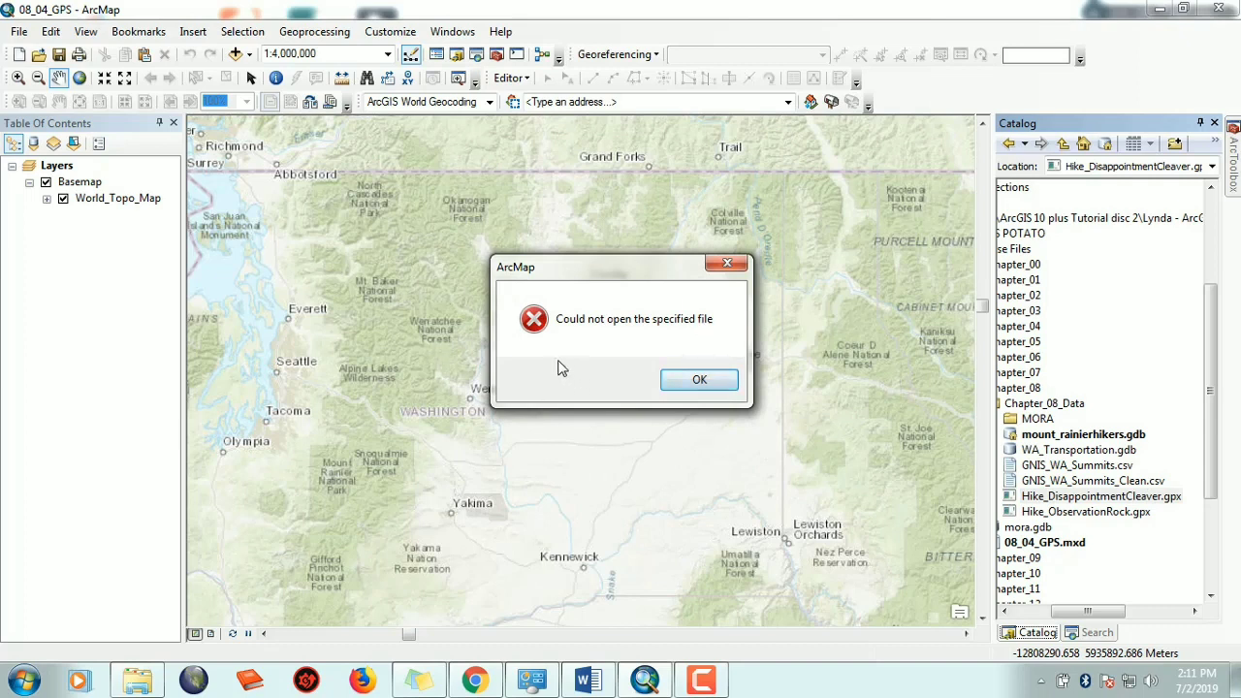
pyautogui.click(677, 386)
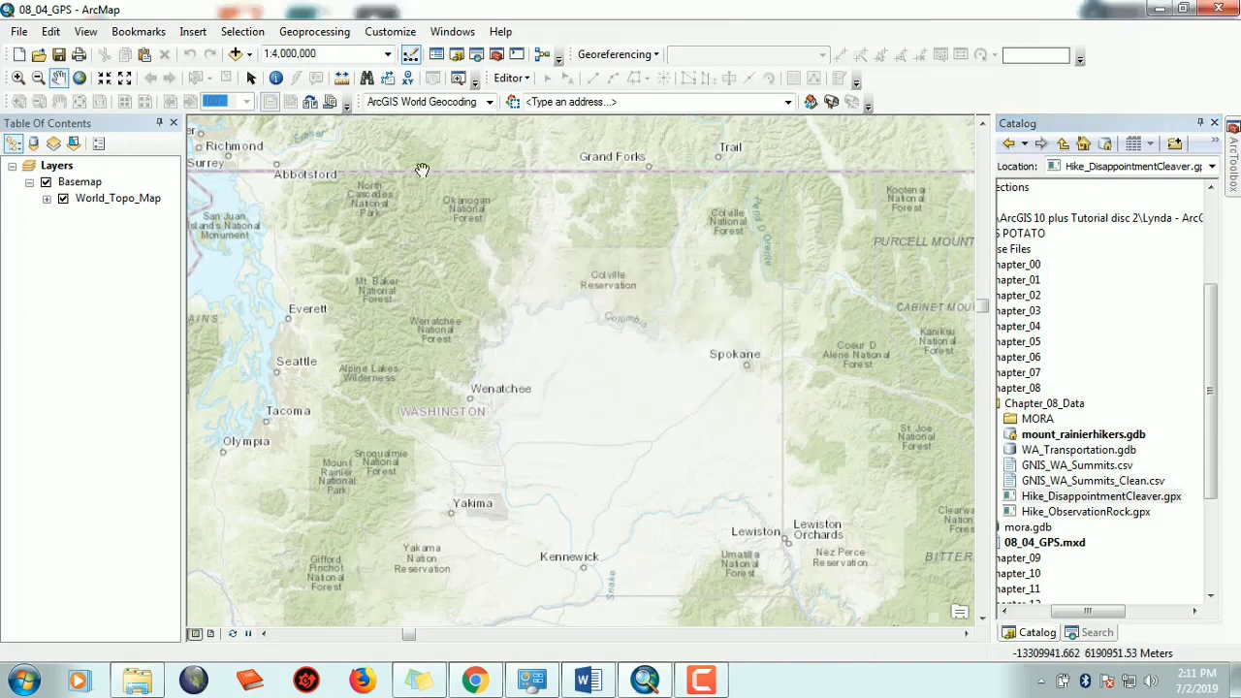
# Step: Convert Hike_ObservationRock.gpx to a point feature class in mount_rainierhikers.gdb with the GPX To Features conversion tool
pyautogui.click(303, 38)
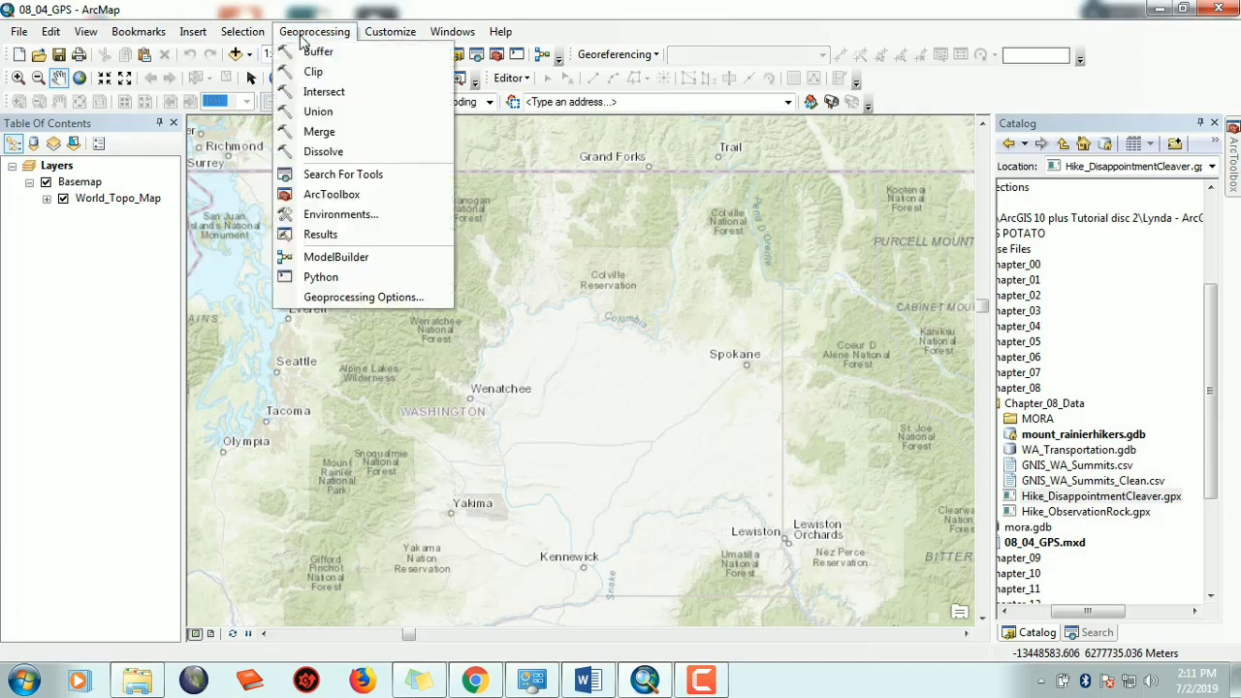
pyautogui.click(349, 196)
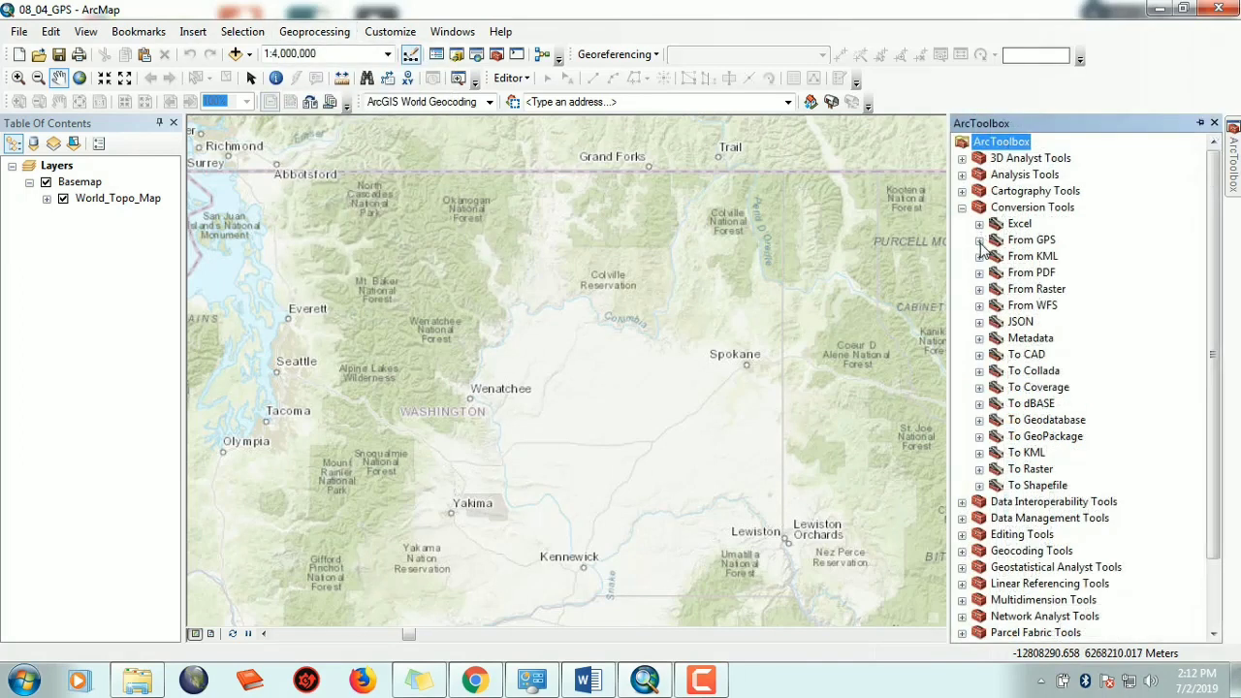
pyautogui.click(979, 240)
pyautogui.doubleClick(1032, 256)
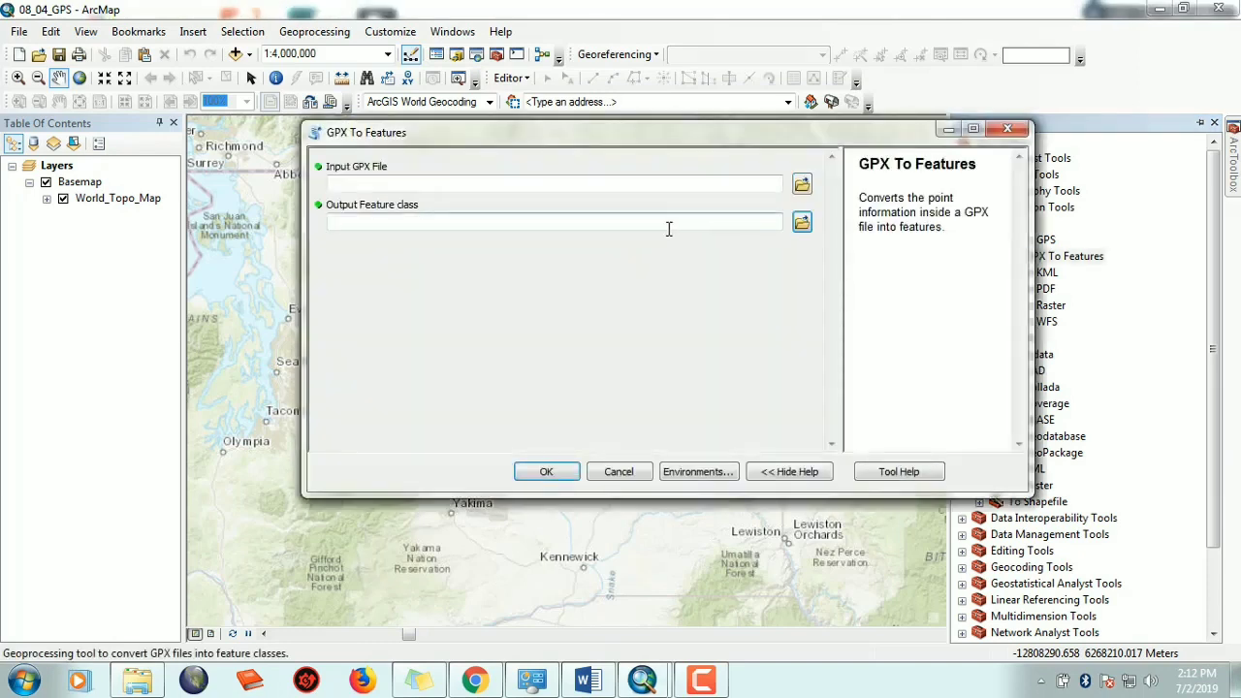
pyautogui.moveTo(751, 132); pyautogui.dragTo(686, 136)
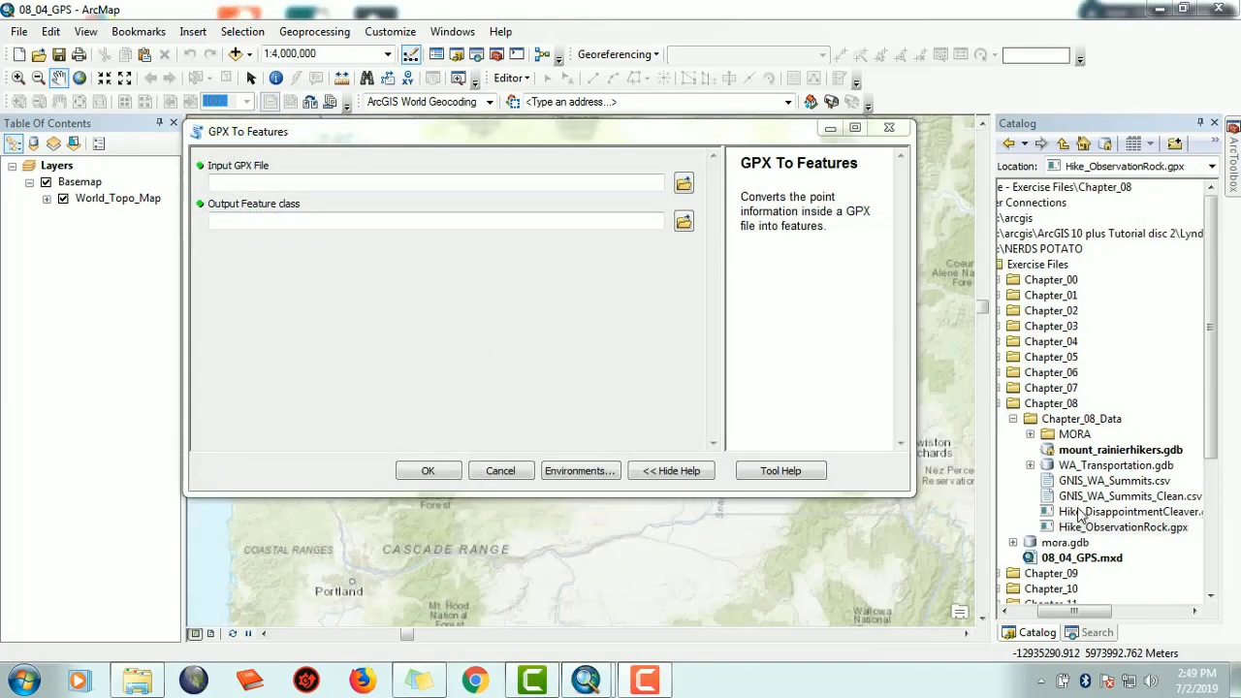
pyautogui.moveTo(1084, 527); pyautogui.dragTo(540, 174)
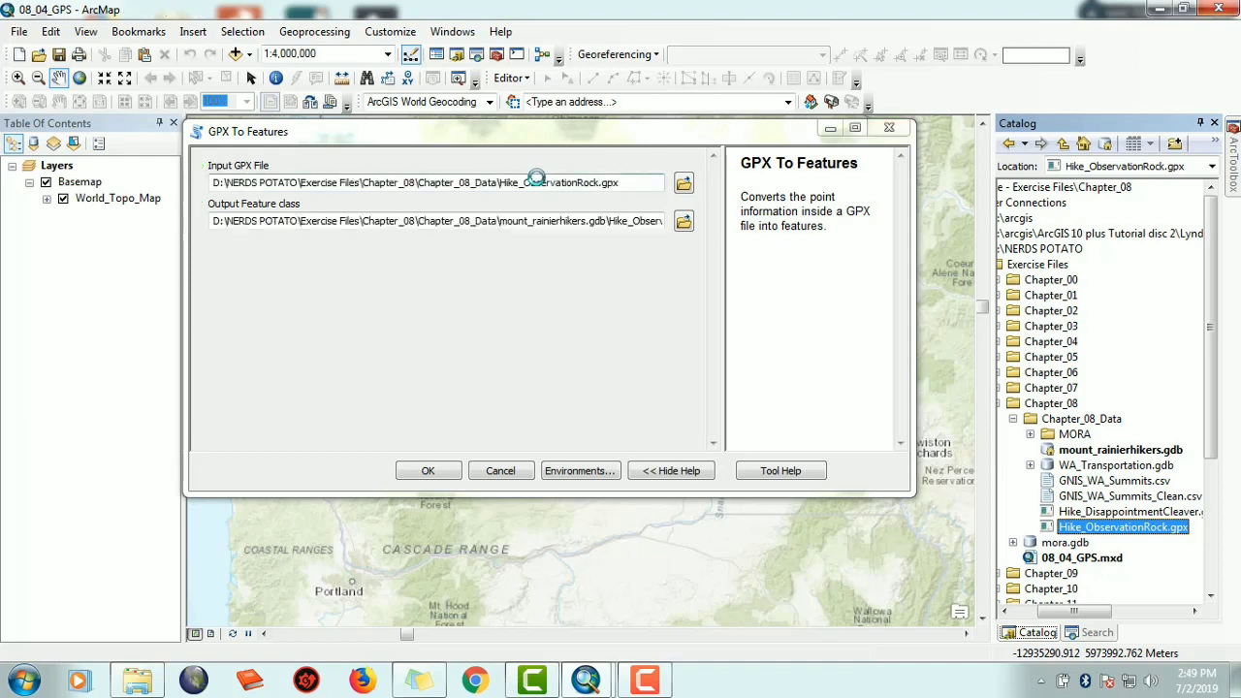
pyautogui.moveTo(568, 231); pyautogui.dragTo(609, 231)
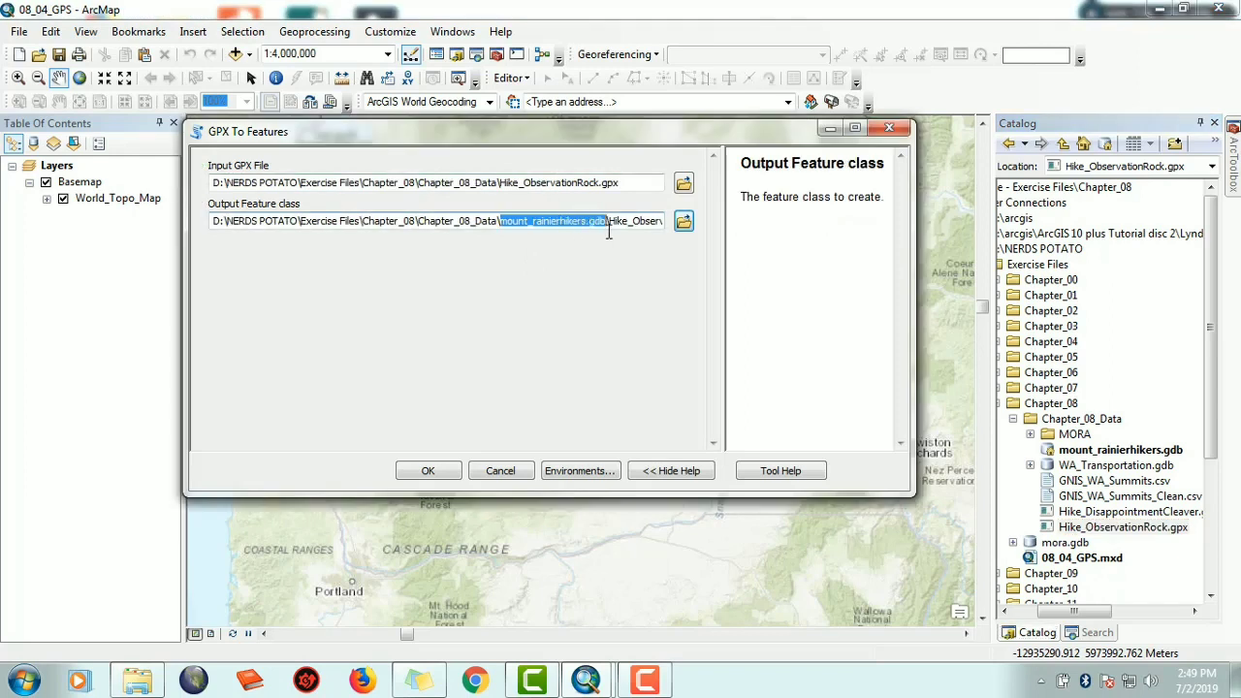
pyautogui.click(427, 471)
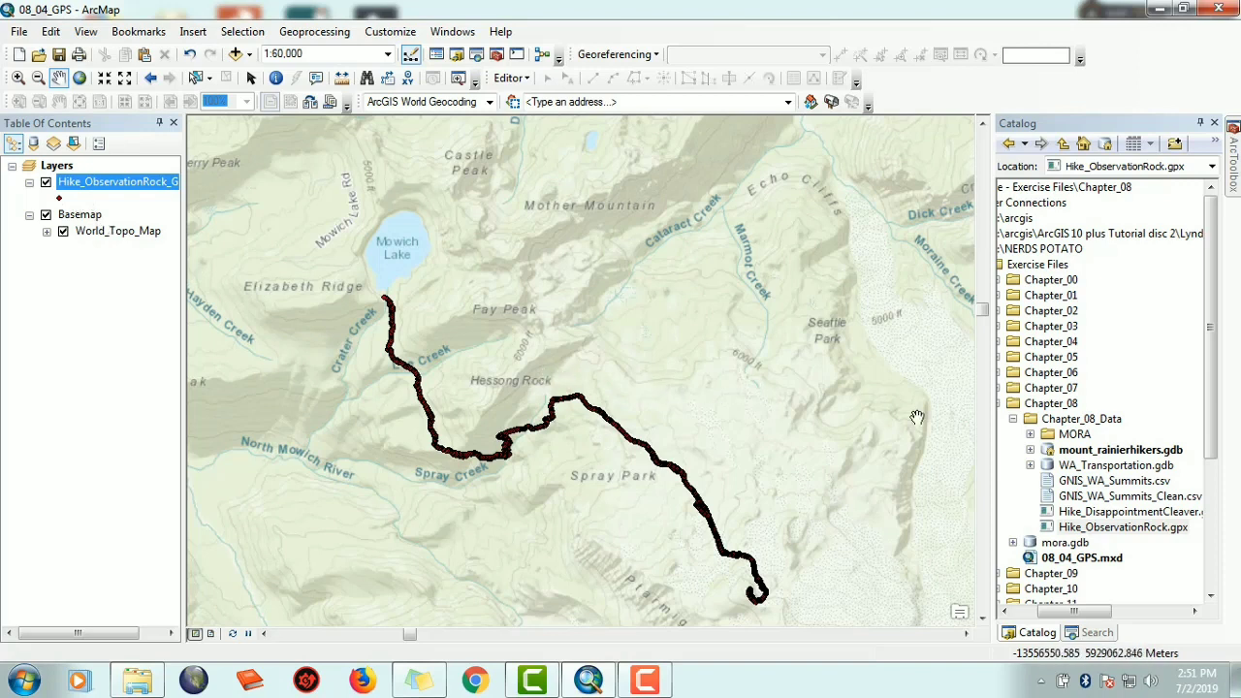
# Step: List the contents of mount_rainierhikers.gdb and examine the attribute table of the Observation Rock point layer, including its elevation and date-time fields
pyautogui.click(1029, 450)
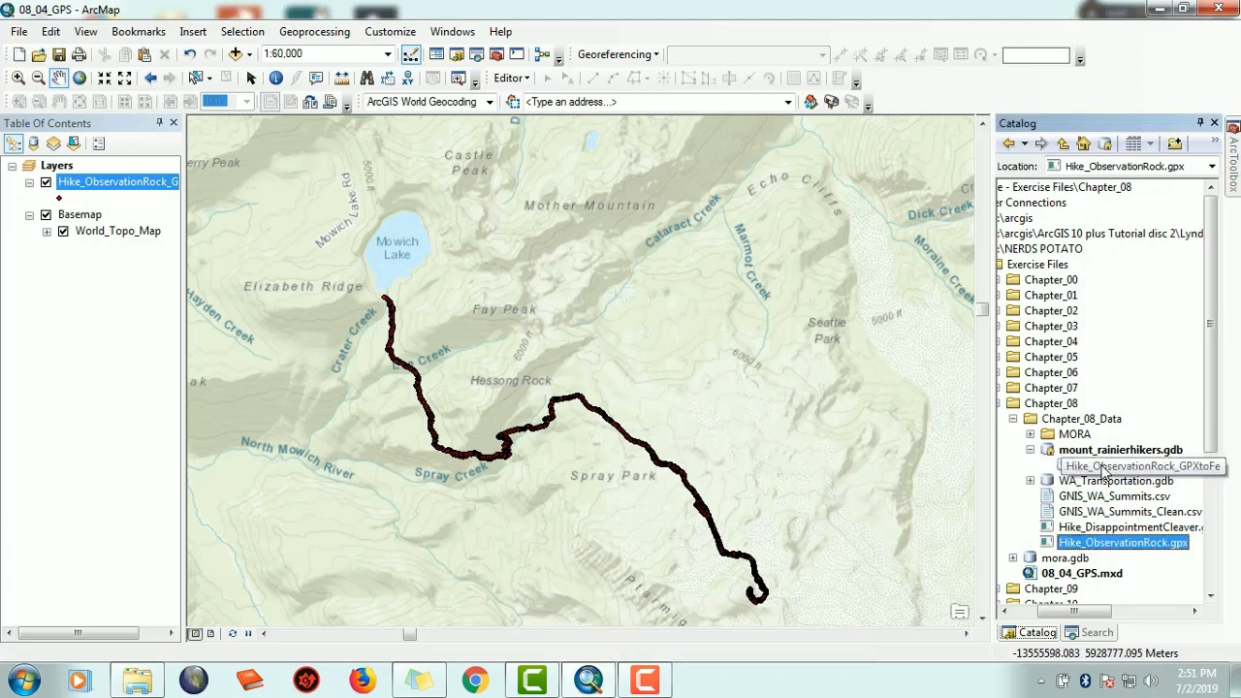
pyautogui.moveTo(1078, 471); pyautogui.dragTo(122, 187)
pyautogui.rightClick(121, 184)
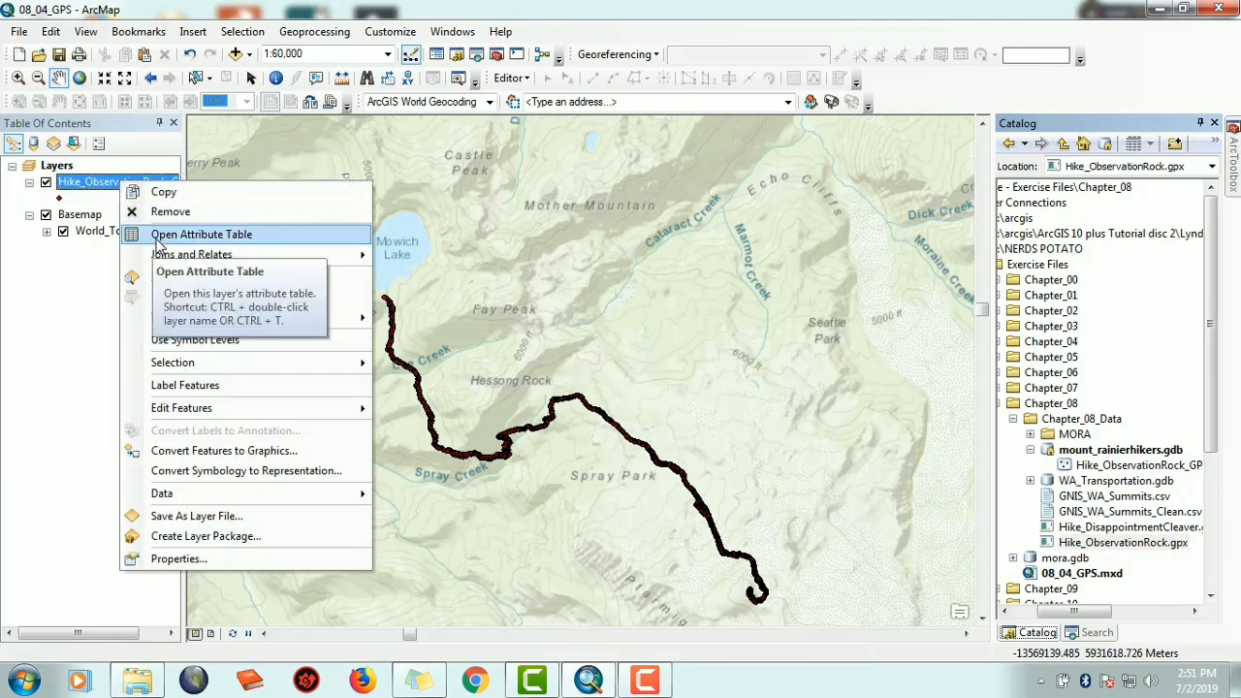
pyautogui.click(160, 236)
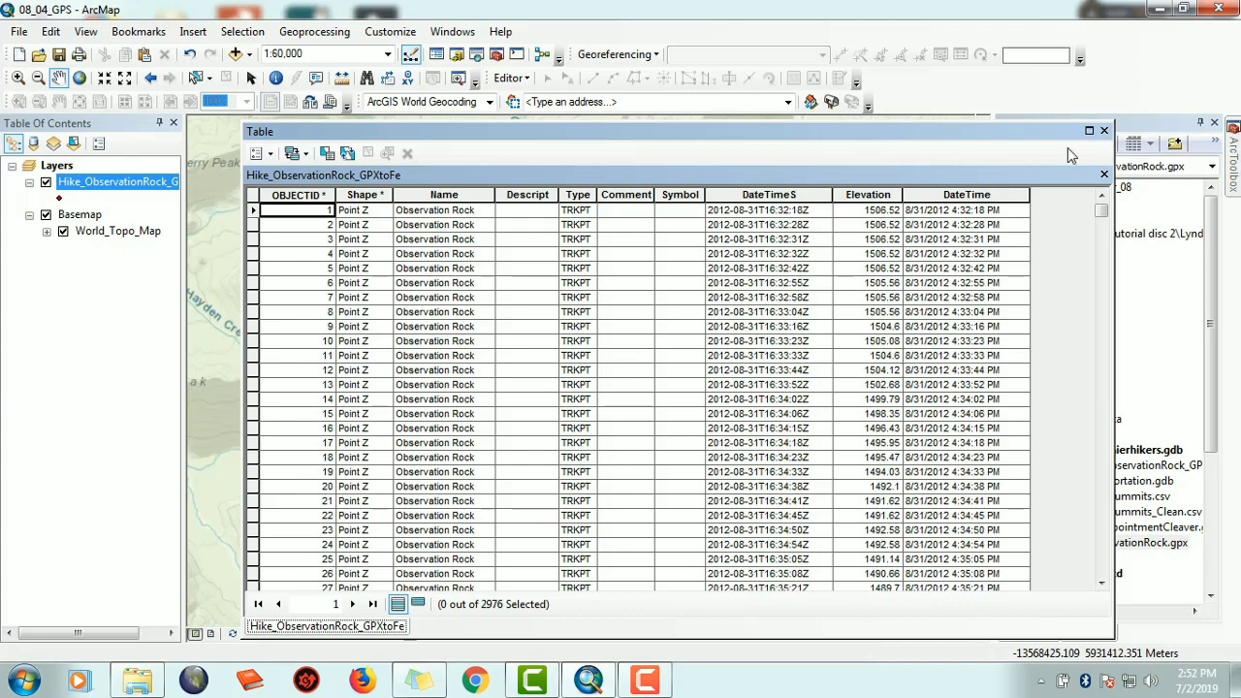
pyautogui.click(1103, 132)
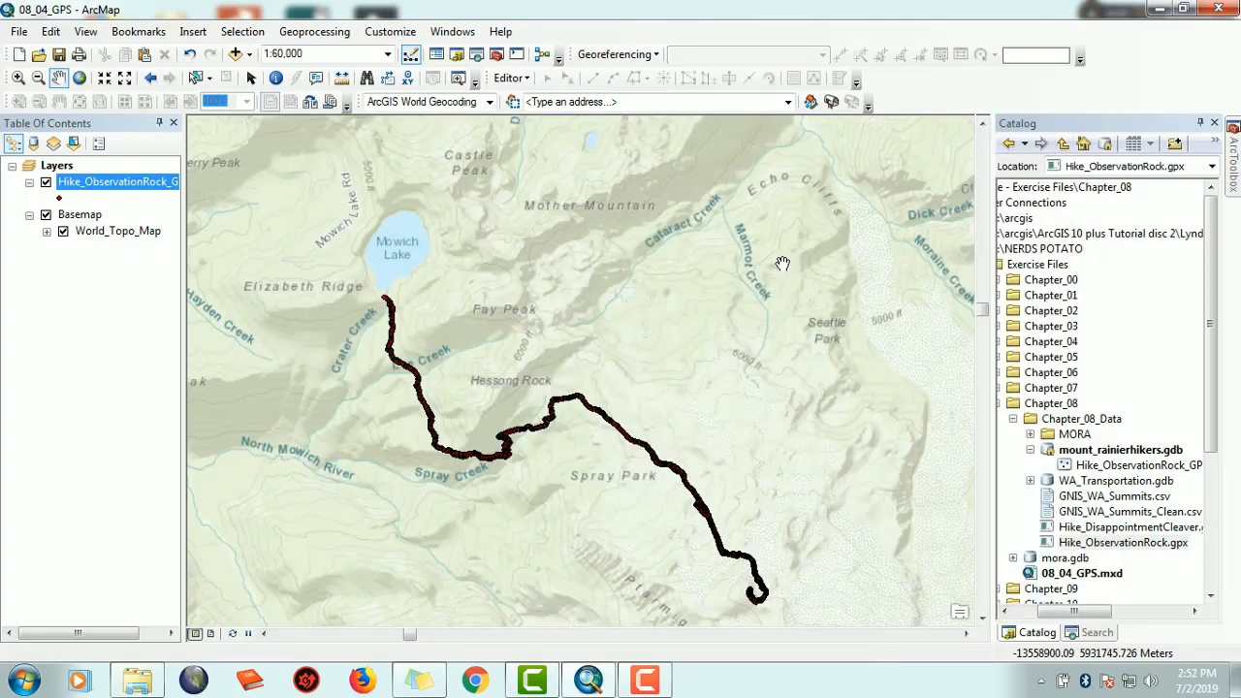
# Step: Run Points To Line on Hike_ObservationRock_GPXtoFe with the output in mount_rainierhikers.gdb, and hide the point layer
pyautogui.click(314, 31)
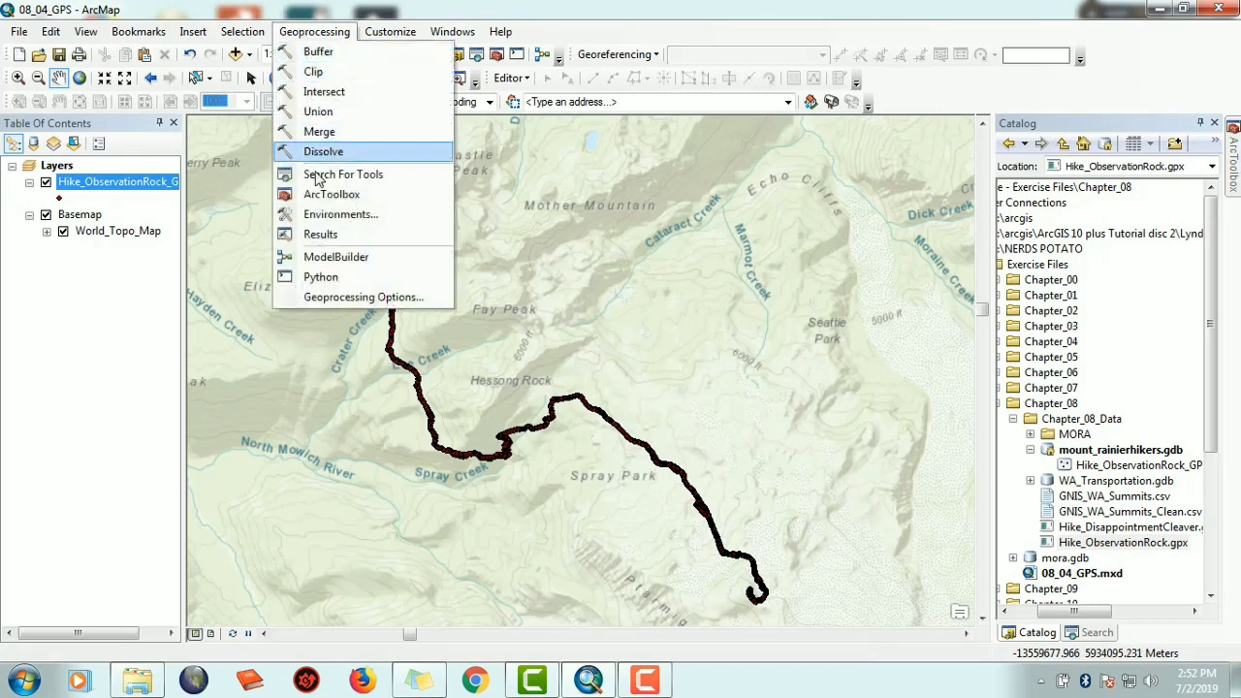
pyautogui.click(325, 193)
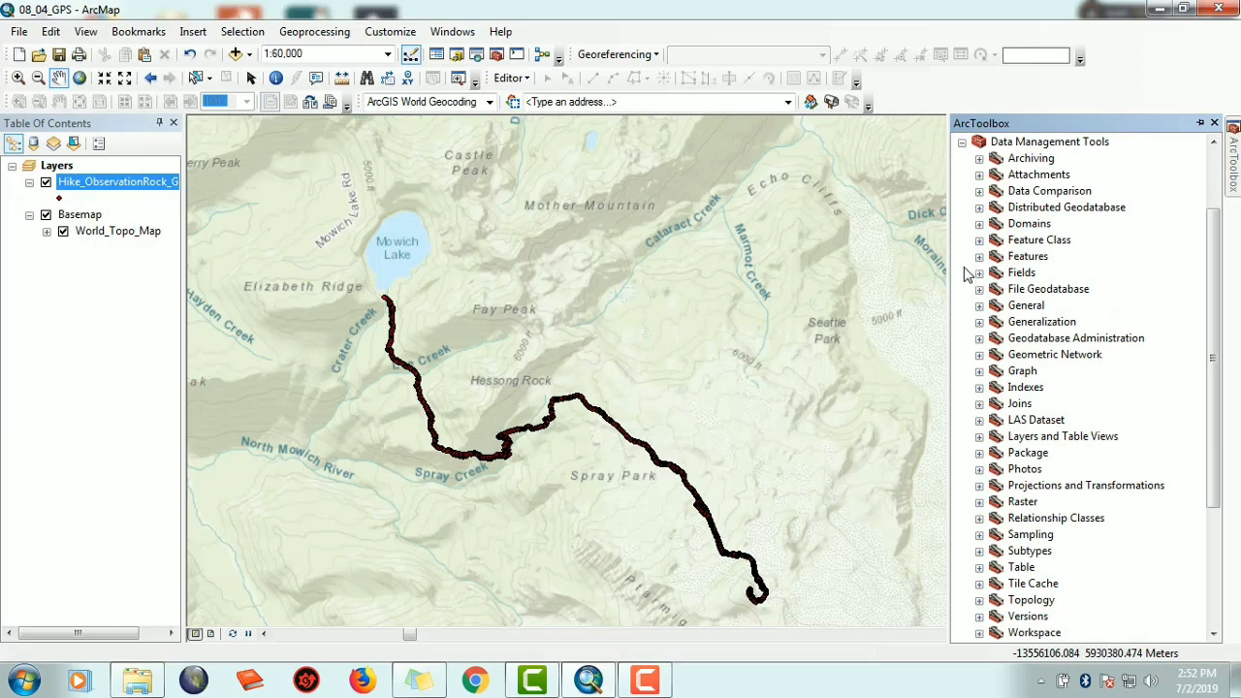
pyautogui.click(979, 256)
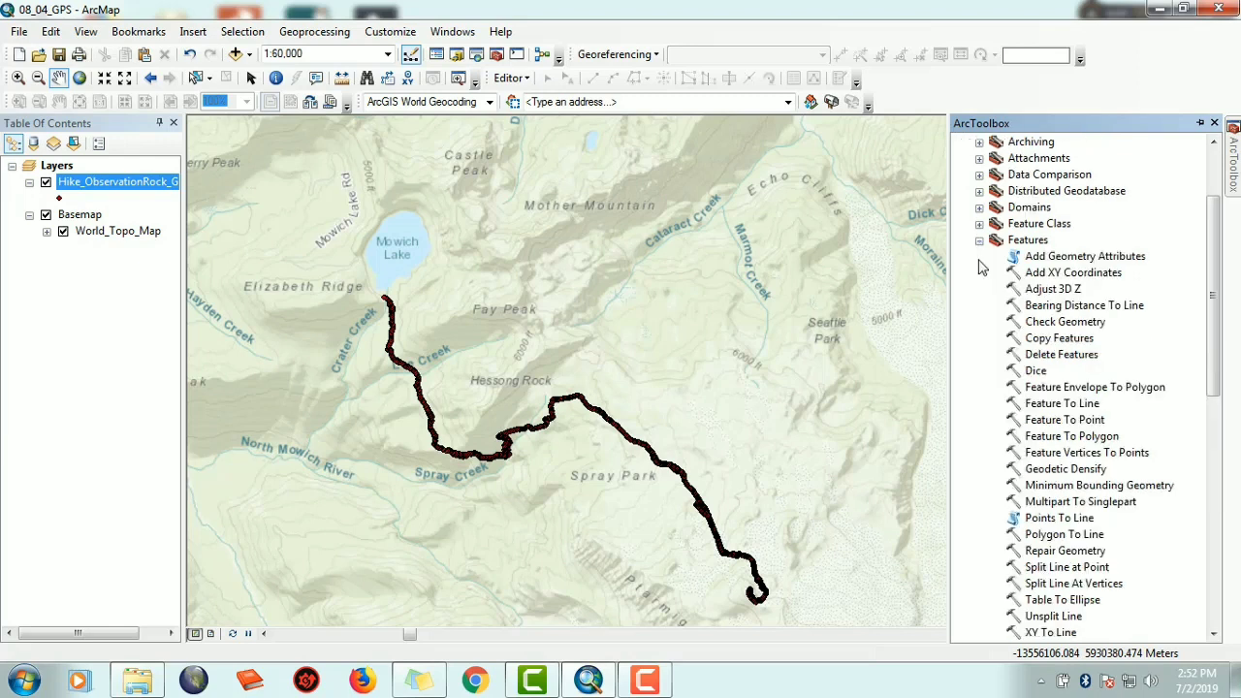
pyautogui.moveTo(1216, 300); pyautogui.dragTo(1212, 319)
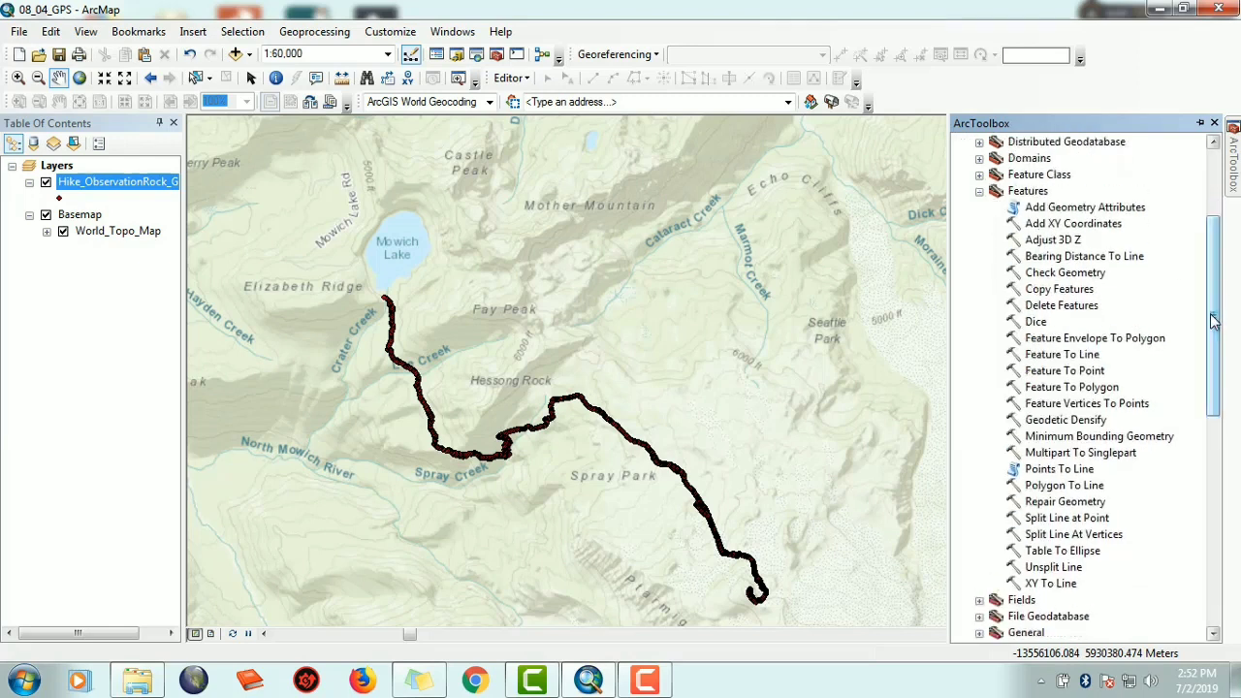
pyautogui.doubleClick(1077, 471)
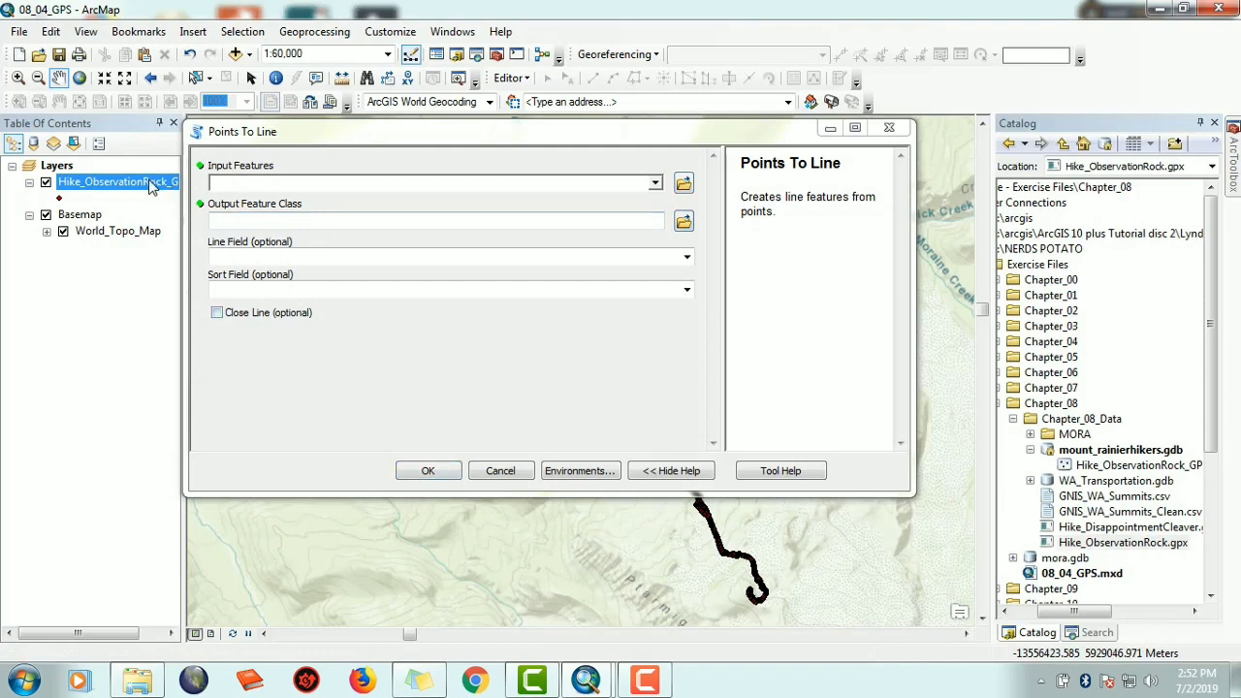
pyautogui.moveTo(148, 186); pyautogui.dragTo(245, 191)
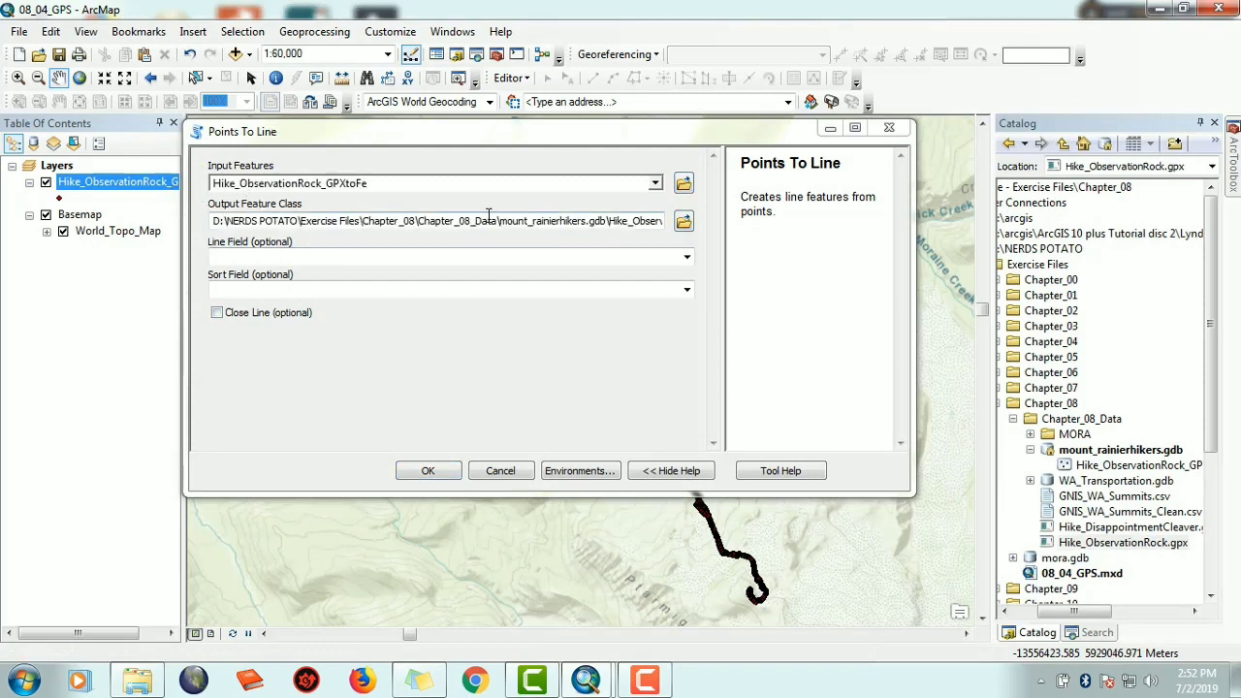
pyautogui.moveTo(500, 220); pyautogui.dragTo(608, 230)
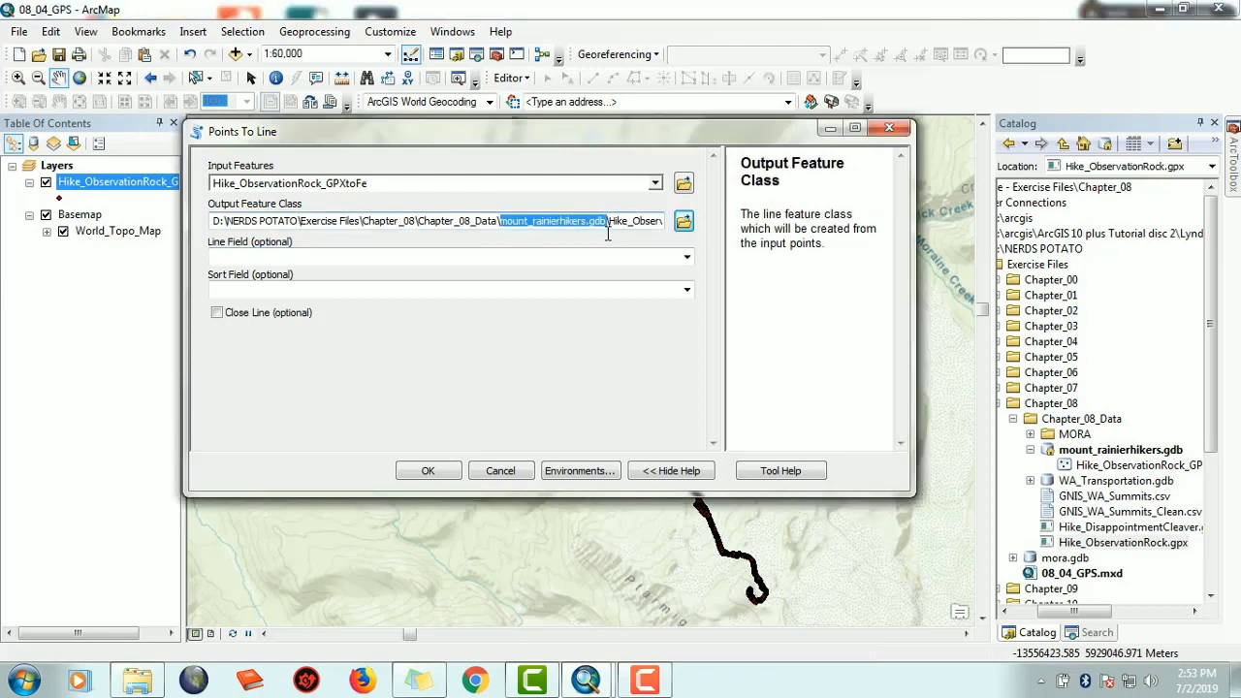
pyautogui.click(414, 472)
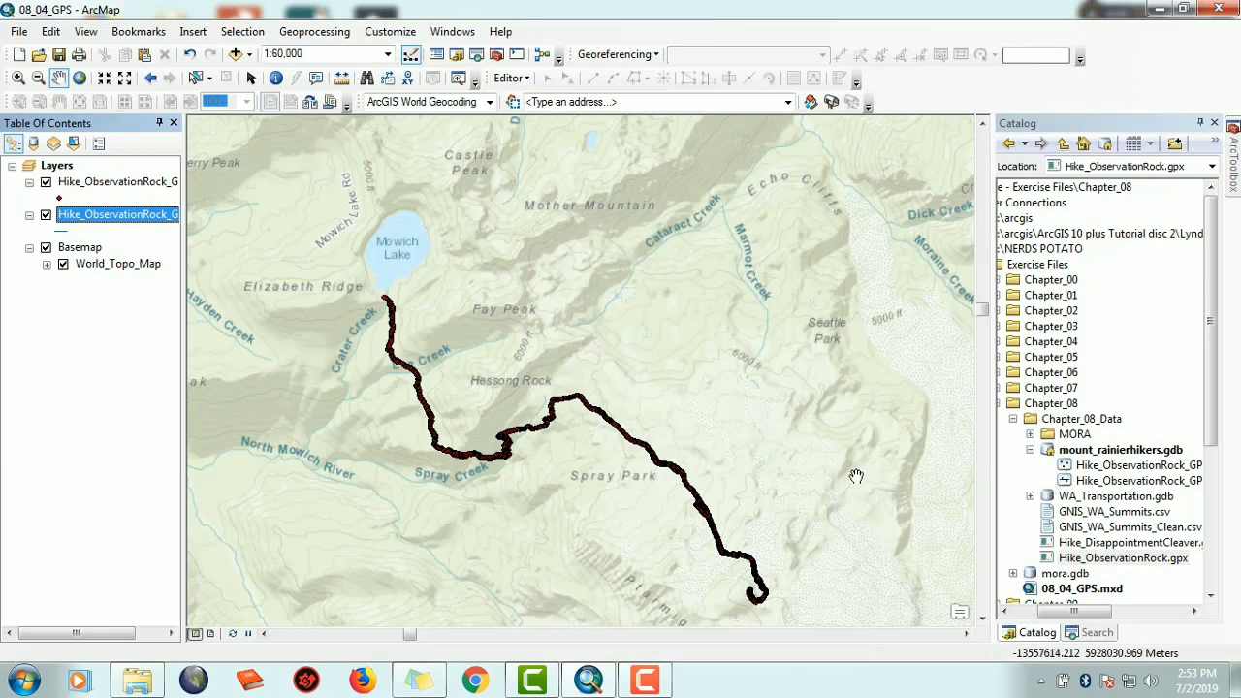
pyautogui.click(46, 183)
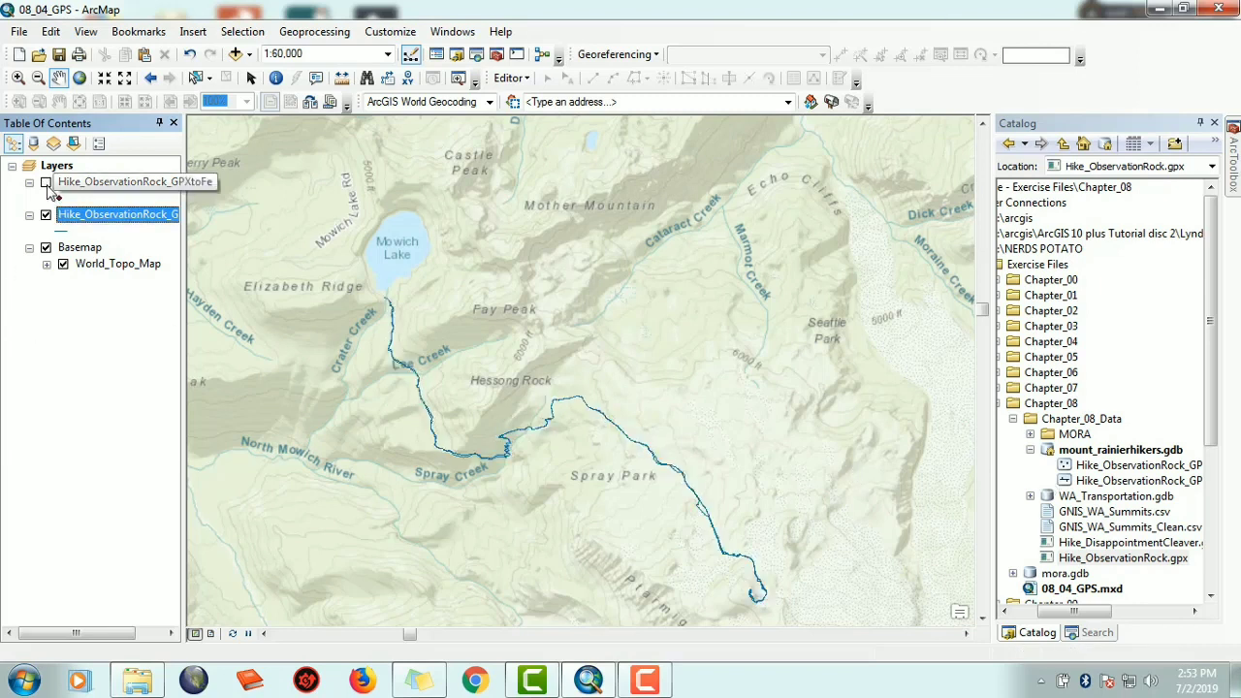